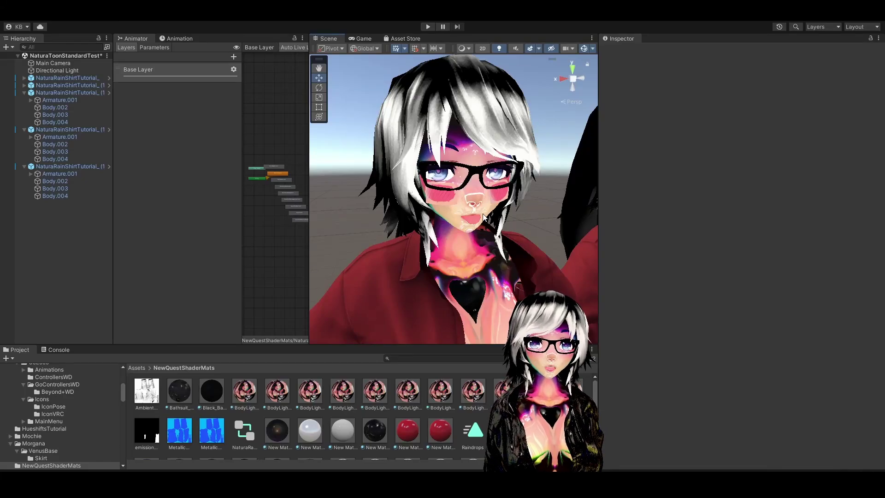
# Open the BodyLight 9 Toon 4 Band 1 material and set its rendering mode to Cutout, checking the avatar's face.
pyautogui.scroll(6, 463, 206)
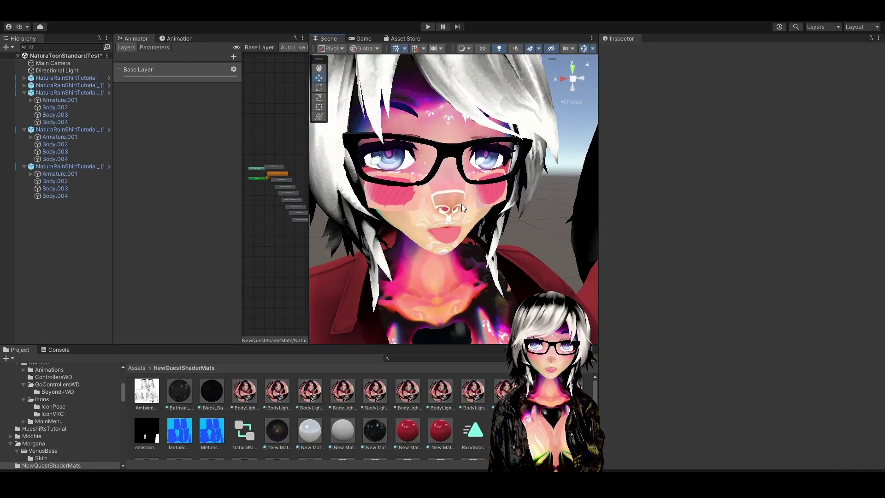
pyautogui.scroll(-5, 464, 187)
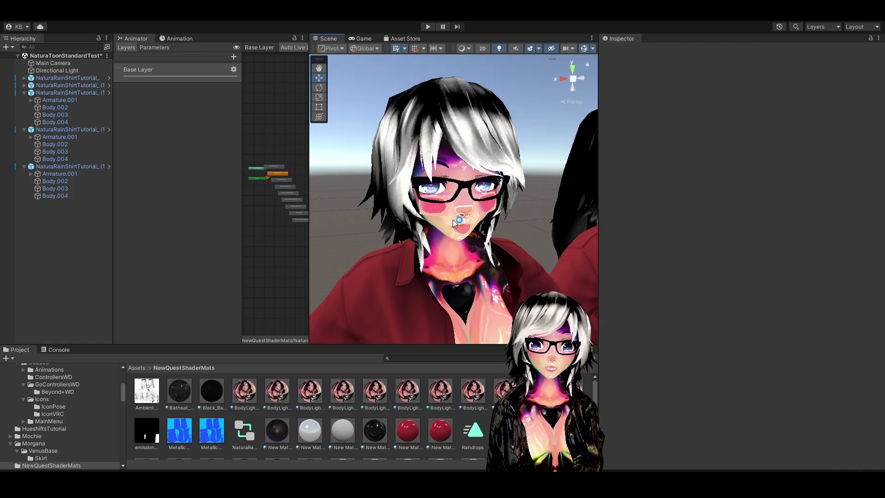
pyautogui.click(461, 213)
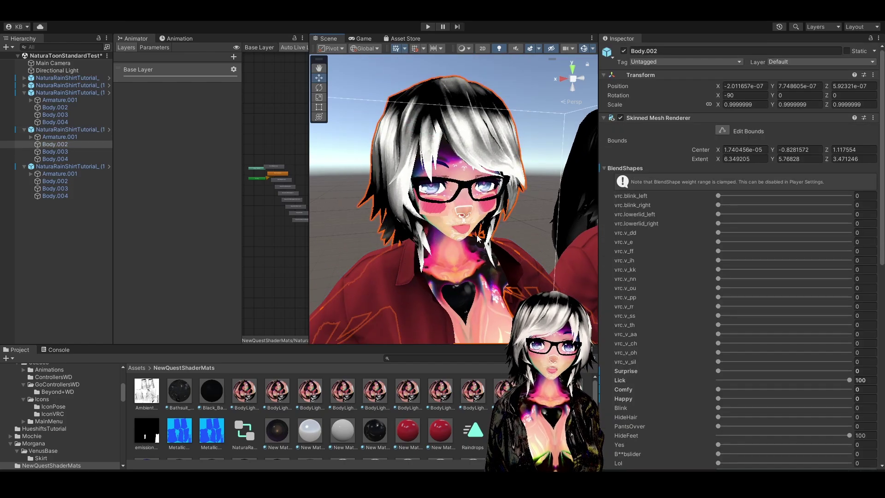
pyautogui.moveTo(465, 210); pyautogui.dragTo(456, 174, button='middle')
pyautogui.click(538, 391)
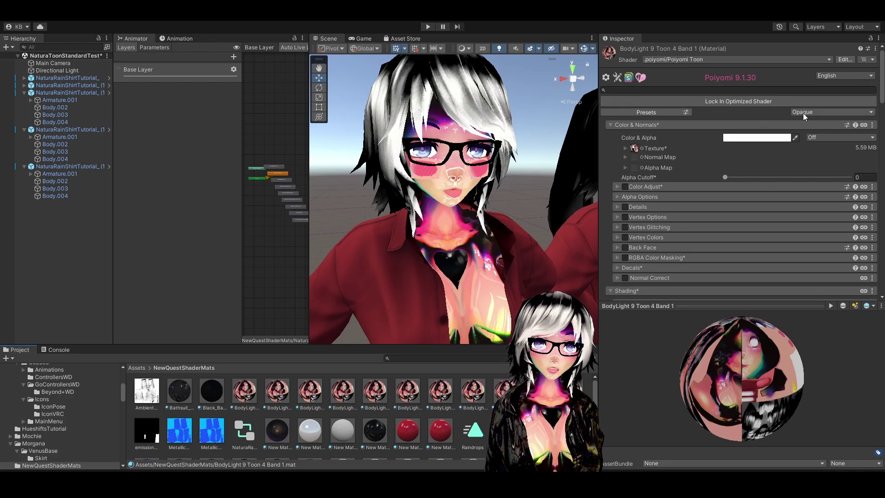
pyautogui.click(825, 112)
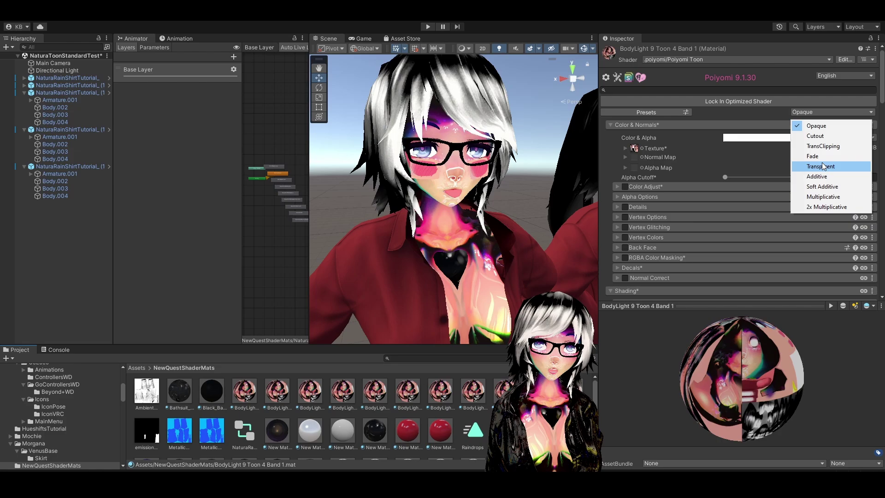
pyautogui.click(821, 137)
pyautogui.scroll(6, 466, 209)
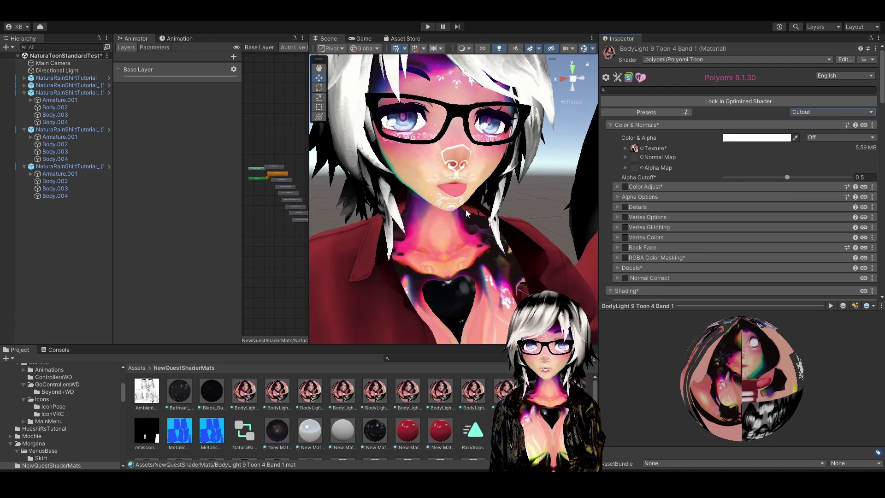
pyautogui.moveTo(464, 163); pyautogui.dragTo(467, 166, button='middle')
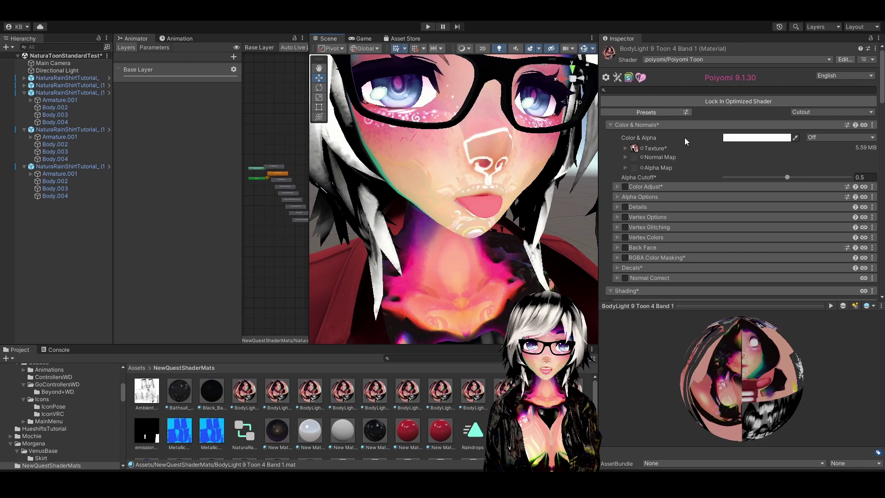
# Switch the Poiyomi material's rendering mode to Transparent and check the face from another angle.
pyautogui.click(805, 113)
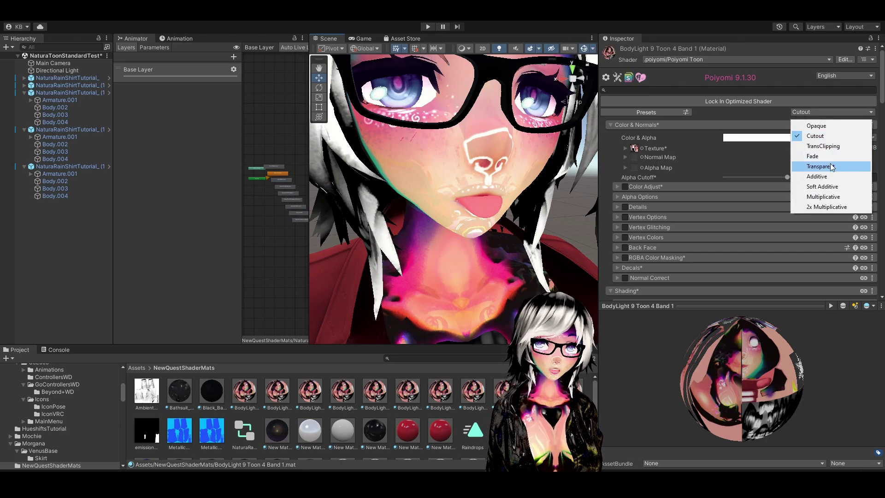
pyautogui.click(828, 167)
pyautogui.moveTo(493, 145); pyautogui.dragTo(497, 169, button='middle')
# Set the BodyLight 9 Toon 4 Band 1 material's rendering mode to TransClipping and check the face.
pyautogui.click(792, 113)
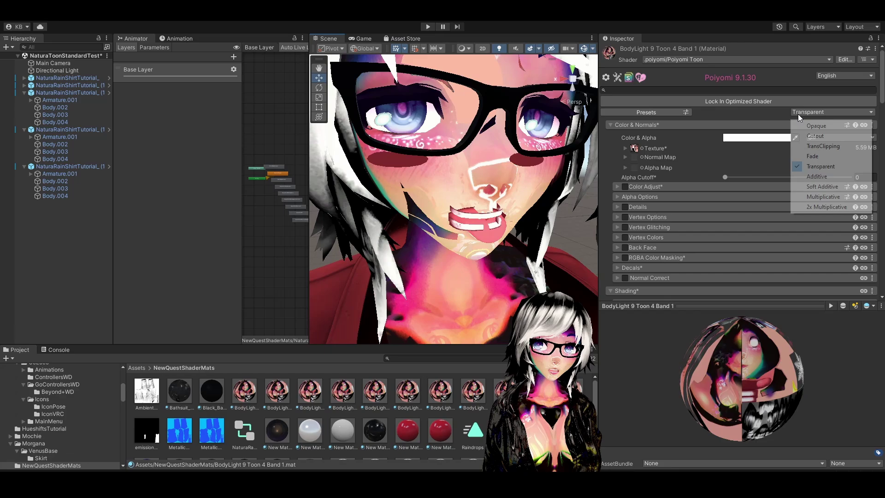
pyautogui.click(814, 147)
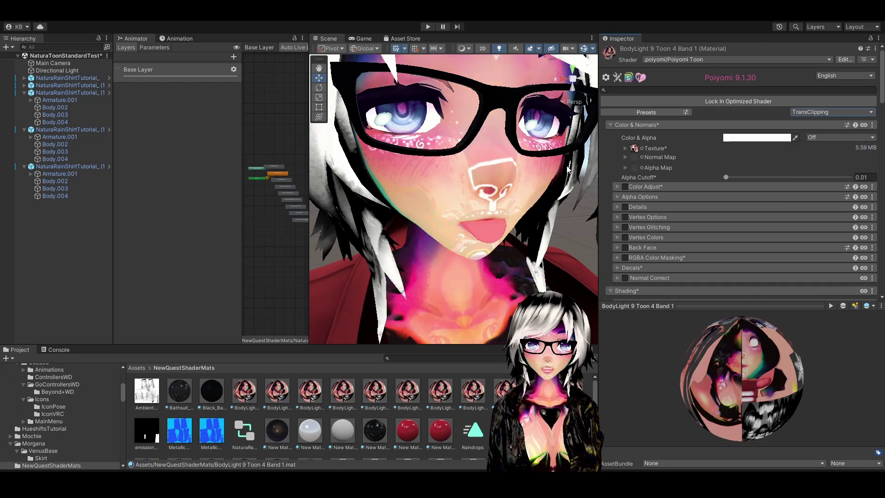
pyautogui.keyDown('alt'); pyautogui.moveTo(568, 170); pyautogui.dragTo(550, 164); pyautogui.keyUp('alt')
# Select the avatar's Body.002 face mesh and set its Lick blend shape to 0.
pyautogui.click(465, 196)
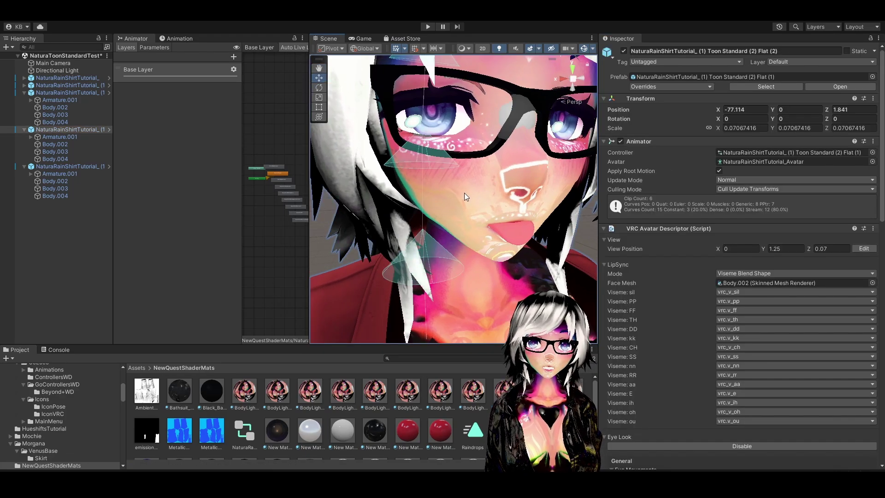
pyautogui.click(509, 172)
pyautogui.scroll(-4, 778, 298)
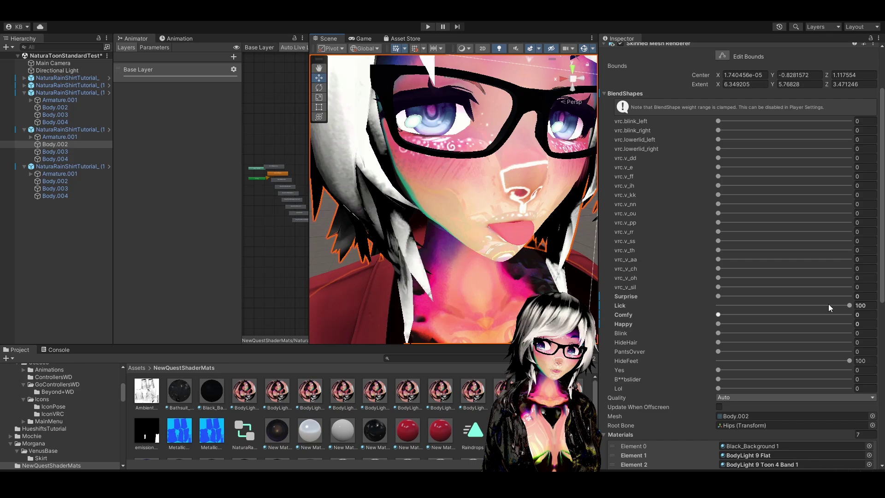
pyautogui.moveTo(841, 304); pyautogui.dragTo(764, 315)
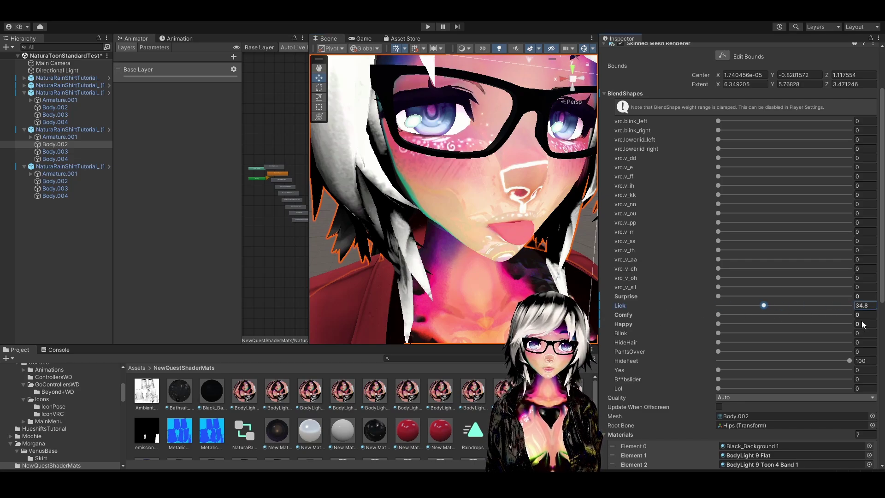
pyautogui.moveTo(862, 324); pyautogui.dragTo(681, 320)
pyautogui.scroll(-6, 538, 220)
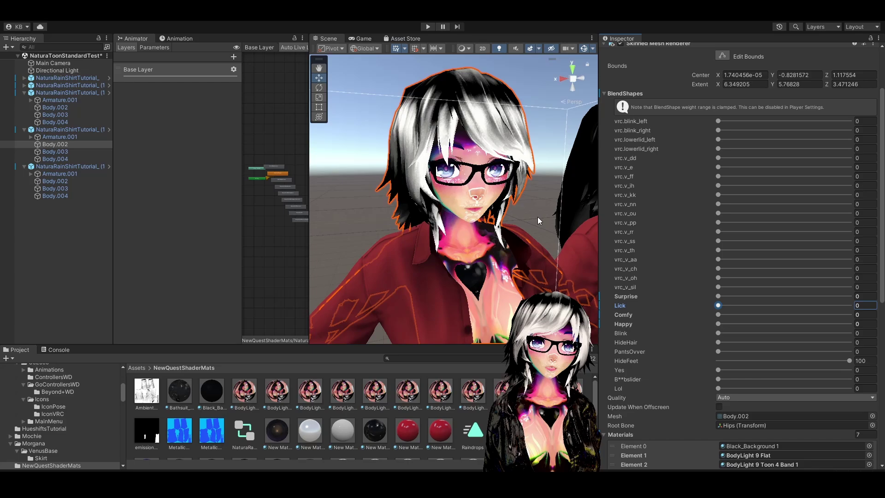
# Open the BodyLight 9 Toon 4 Band 2 material from the neighbouring avatar's Body.002 mesh and set its rendering mode to Cutout.
pyautogui.moveTo(539, 221); pyautogui.dragTo(429, 216, button='middle')
pyautogui.scroll(4, 485, 225)
pyautogui.keyDown('alt'); pyautogui.moveTo(487, 228); pyautogui.dragTo(451, 194); pyautogui.keyUp('alt')
pyautogui.click(450, 194)
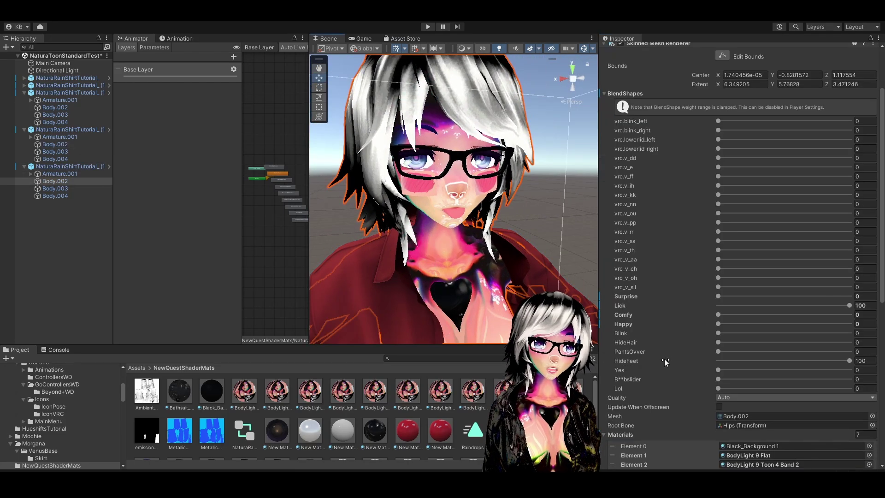
pyautogui.doubleClick(763, 464)
pyautogui.scroll(3, 731, 215)
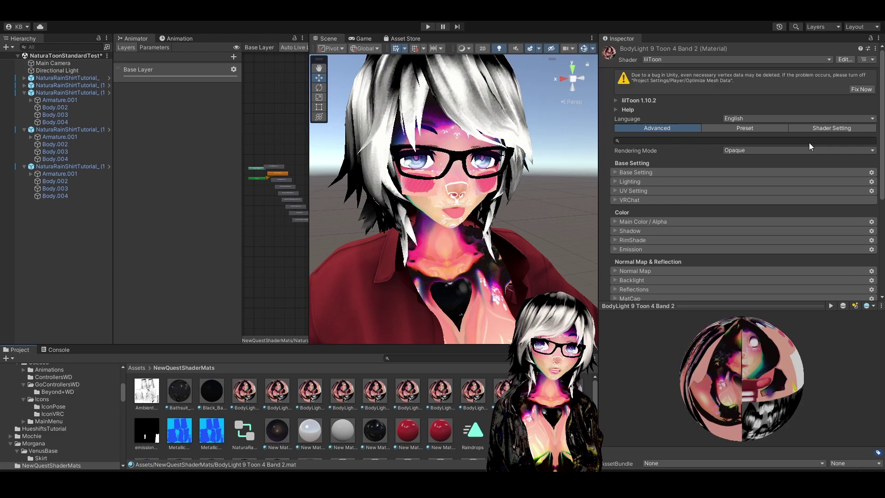
pyautogui.click(738, 152)
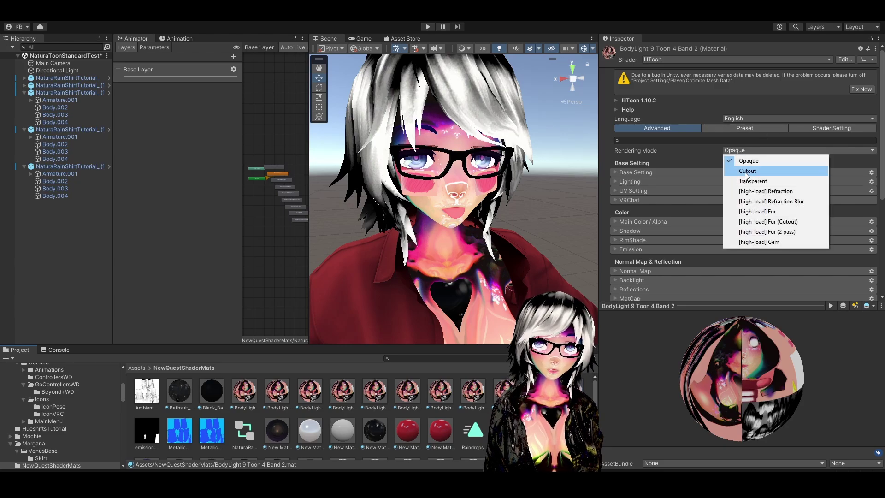
pyautogui.click(747, 172)
pyautogui.scroll(5, 480, 205)
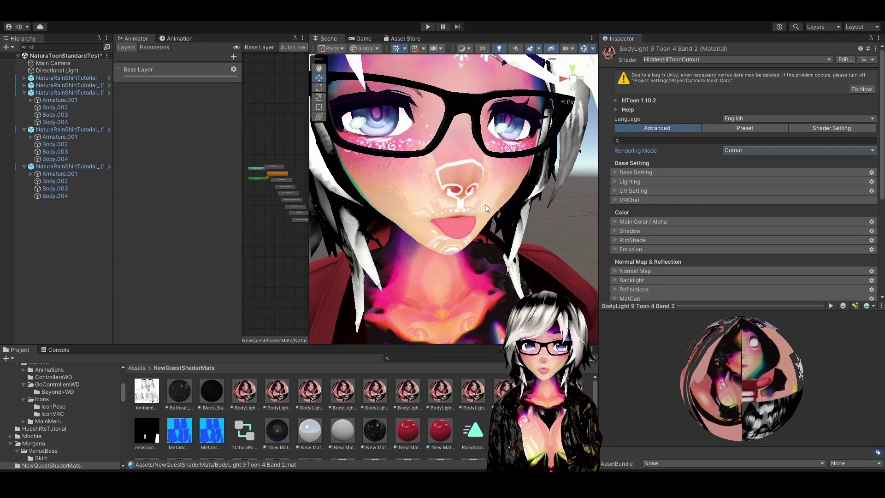
# Set the lilToon material's rendering mode to Transparent with the One Pass transparent mode.
pyautogui.click(747, 152)
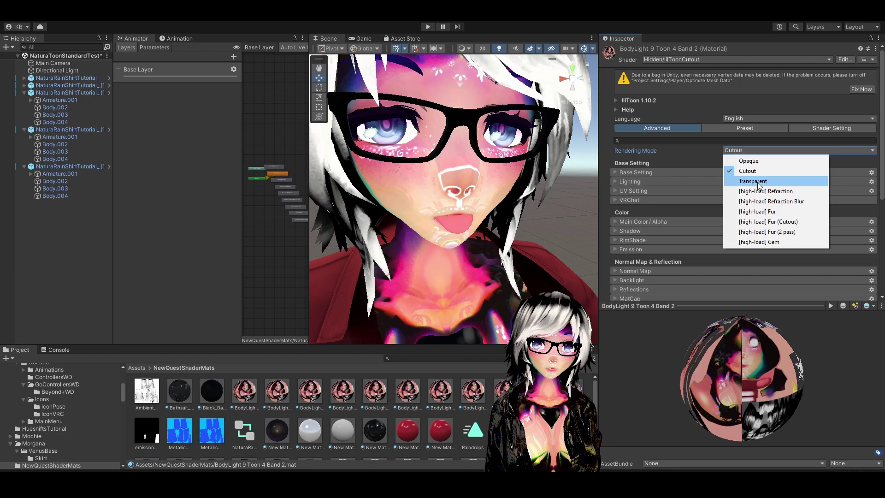
pyautogui.click(758, 182)
pyautogui.click(751, 160)
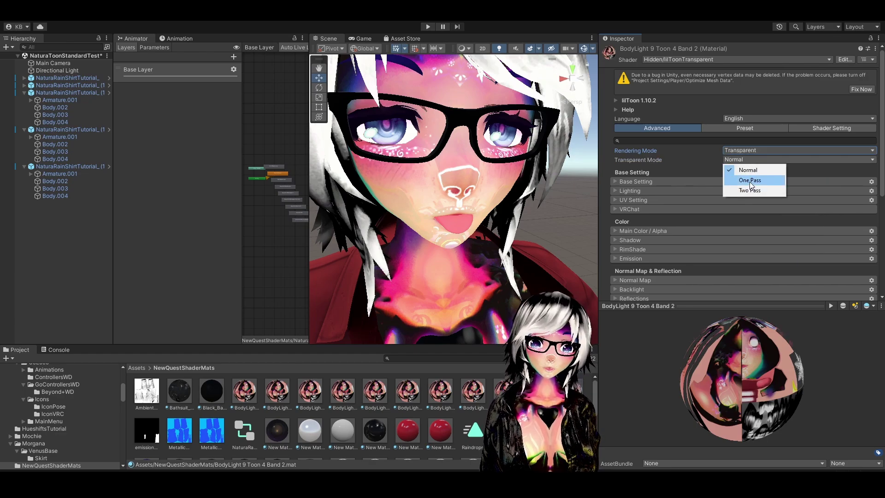
pyautogui.click(758, 181)
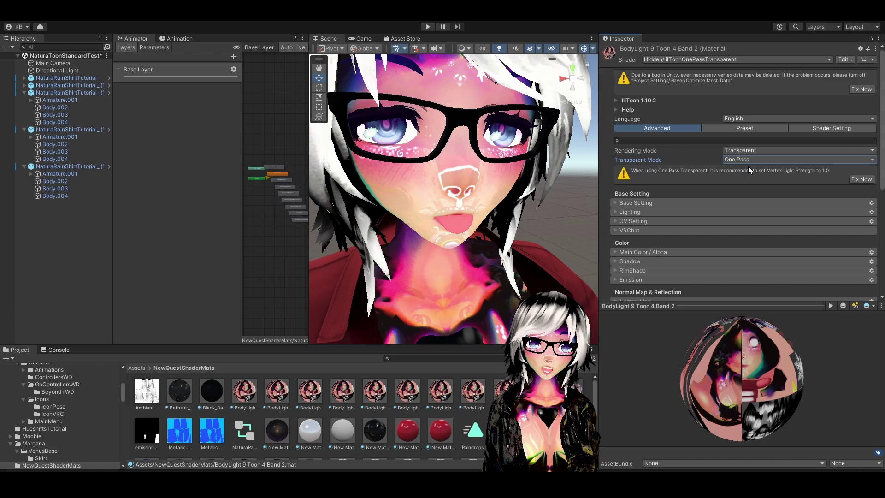
# Compare the Two Pass and Normal transparent modes on the lilToon material, finishing on Normal.
pyautogui.click(751, 159)
pyautogui.click(754, 191)
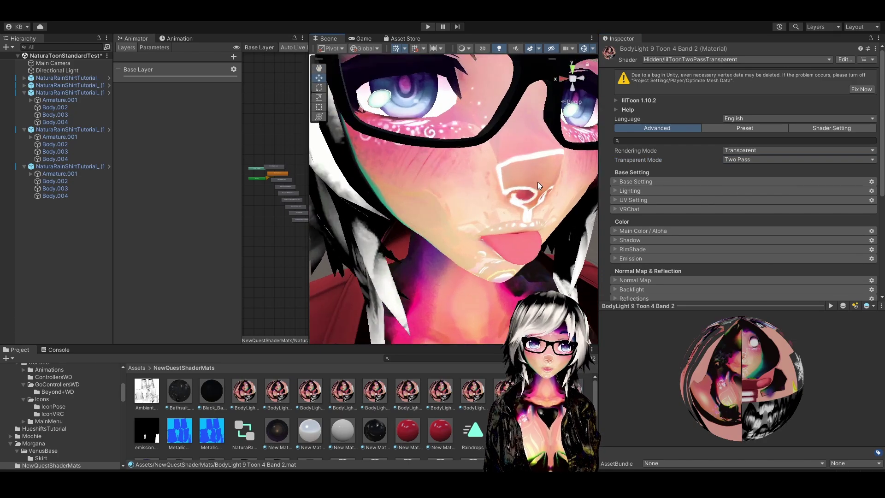
pyautogui.click(752, 159)
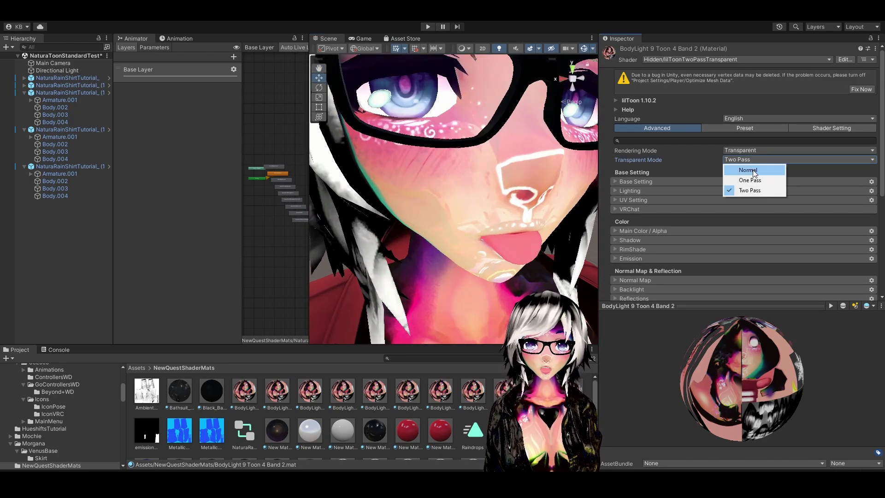
pyautogui.click(754, 172)
pyautogui.click(751, 160)
pyautogui.click(754, 191)
pyautogui.click(752, 160)
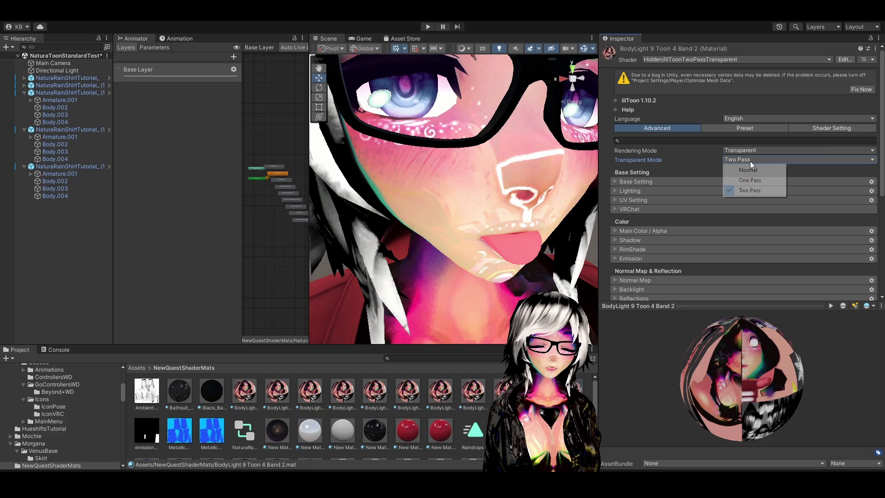
pyautogui.click(754, 171)
# Select the lilToon avatar's Body.002 mesh and lower its Lick blend shape to the minimum.
pyautogui.scroll(-7, 452, 198)
pyautogui.click(490, 199)
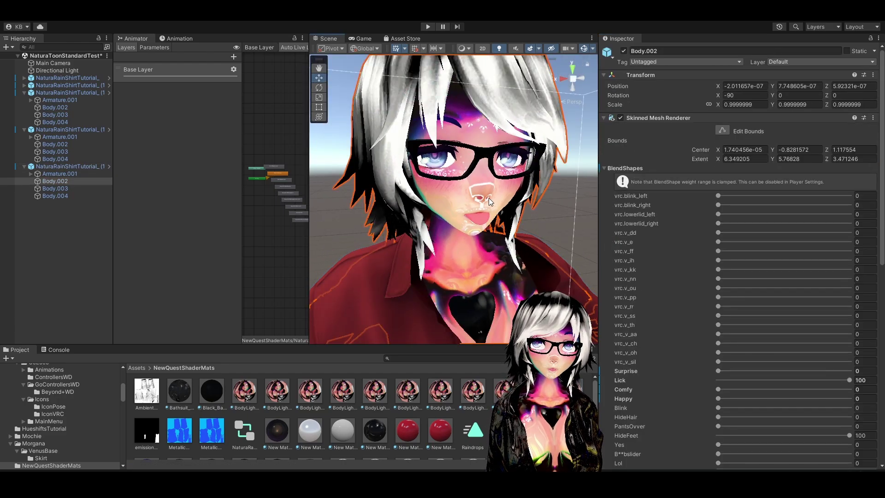
pyautogui.scroll(-2, 778, 337)
pyautogui.moveTo(849, 355); pyautogui.dragTo(637, 359)
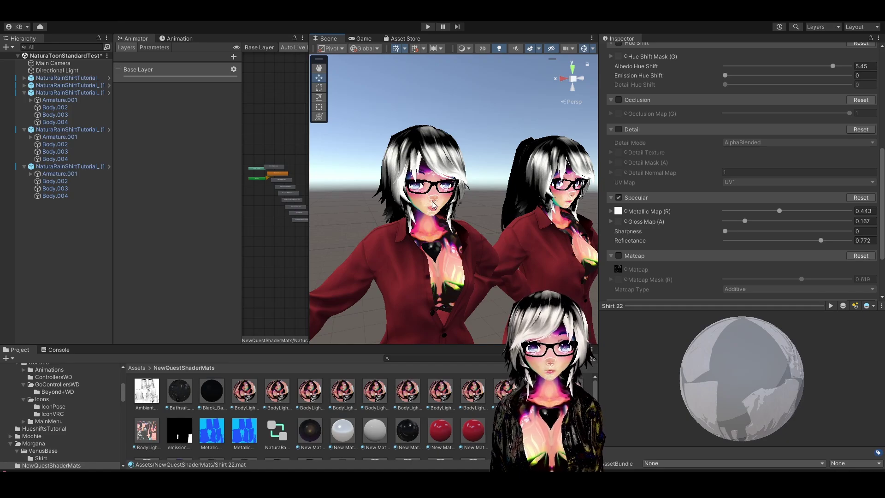
# Remove the Element 2 material from the Poiyomi avatar's Body.002 mesh to see which area it covers, and undo the removal.
pyautogui.scroll(1, 433, 206)
pyautogui.scroll(2, 447, 220)
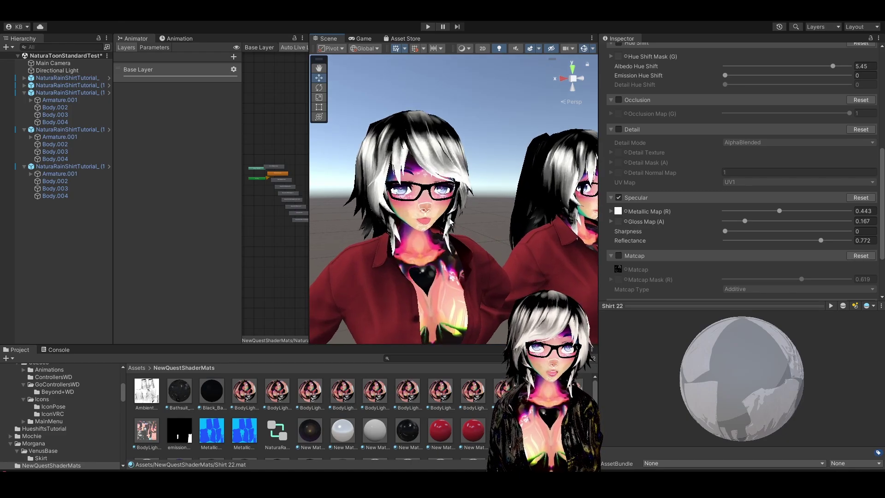
pyautogui.scroll(3, 451, 222)
pyautogui.click(477, 208)
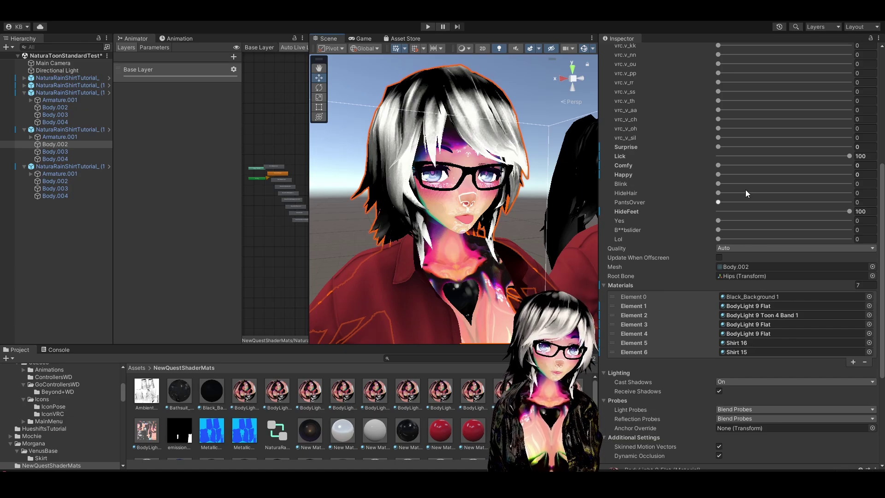
pyautogui.scroll(3, 432, 208)
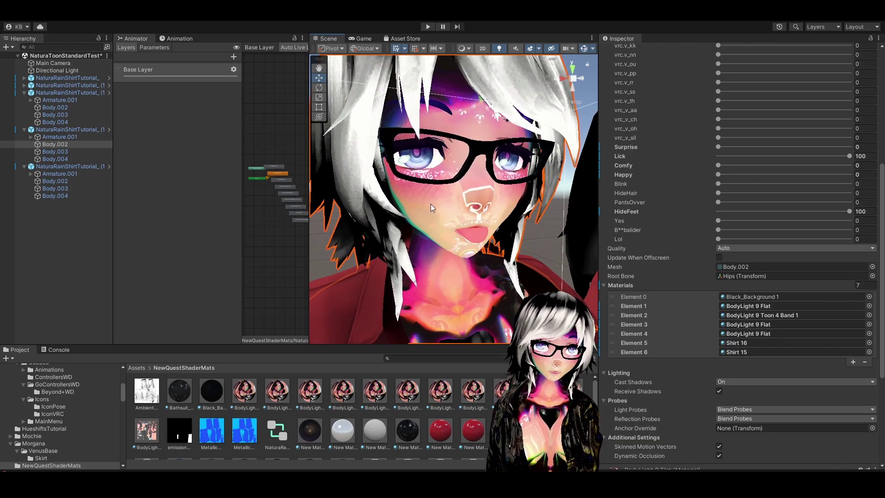
pyautogui.click(776, 317)
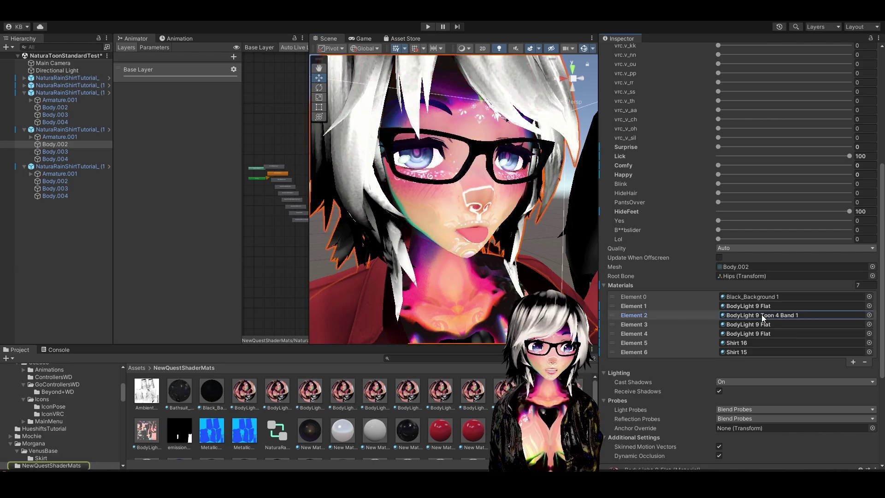
pyautogui.press('Delete')
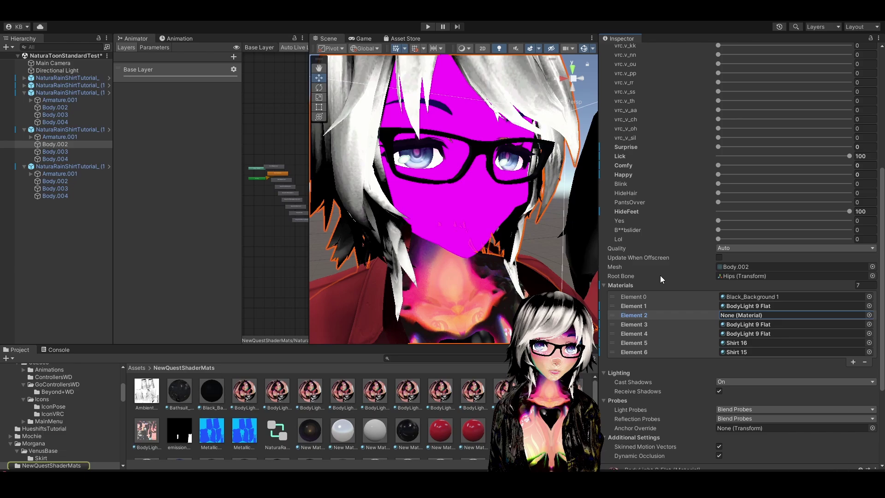
pyautogui.hotkey('ctrl', 'z')
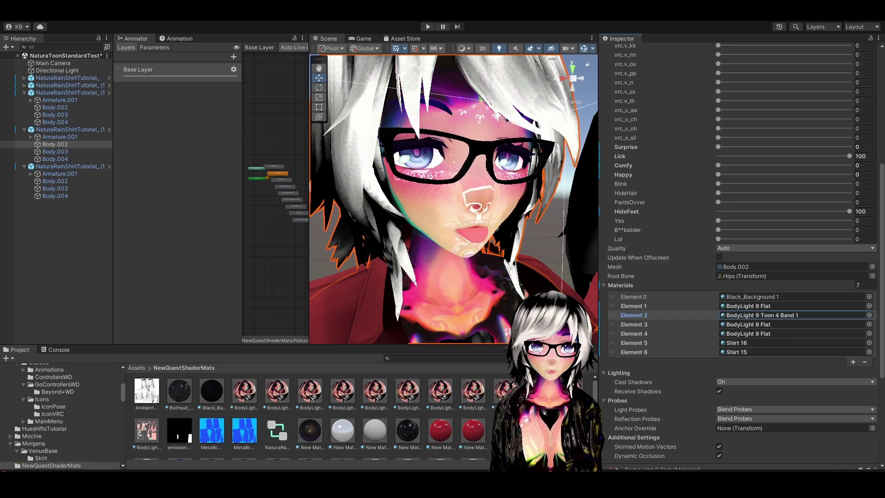
# Switch to Blender and start a new General file, discarding the changes to the open scene.
pyautogui.hotkey('alt', 'Tab')
pyautogui.click(21, 18)
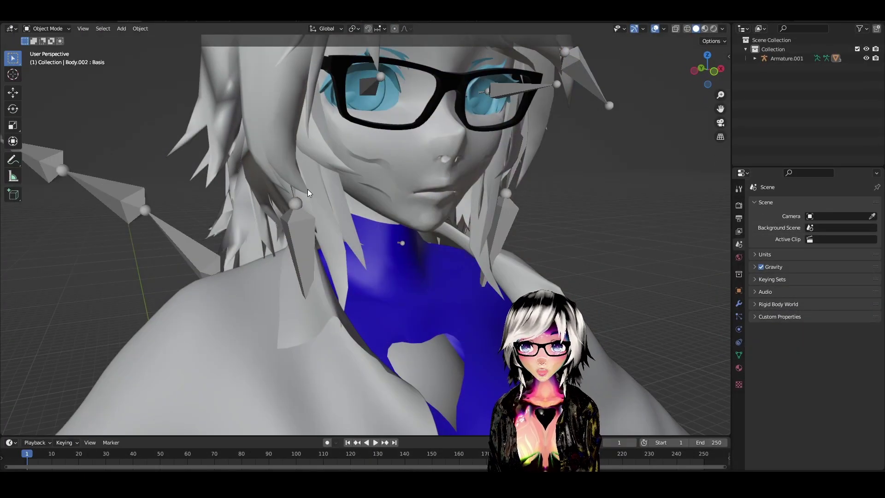
pyautogui.click(18, 21)
pyautogui.moveTo(28, 27)
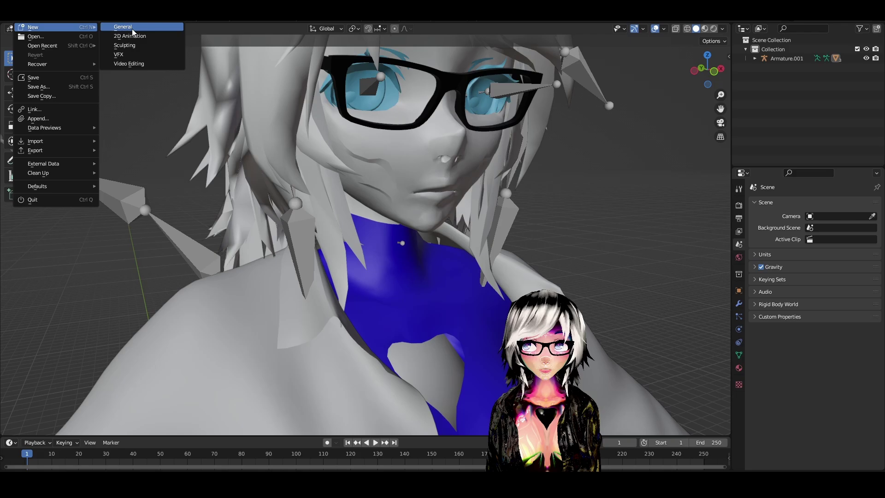
pyautogui.click(133, 28)
pyautogui.click(438, 261)
# Import NaturaRainShirtTutorial_.fbx from the project's Avatars\Natura\Geometry folder, using the folder path copied from File Explorer.
pyautogui.click(19, 21)
pyautogui.moveTo(35, 141)
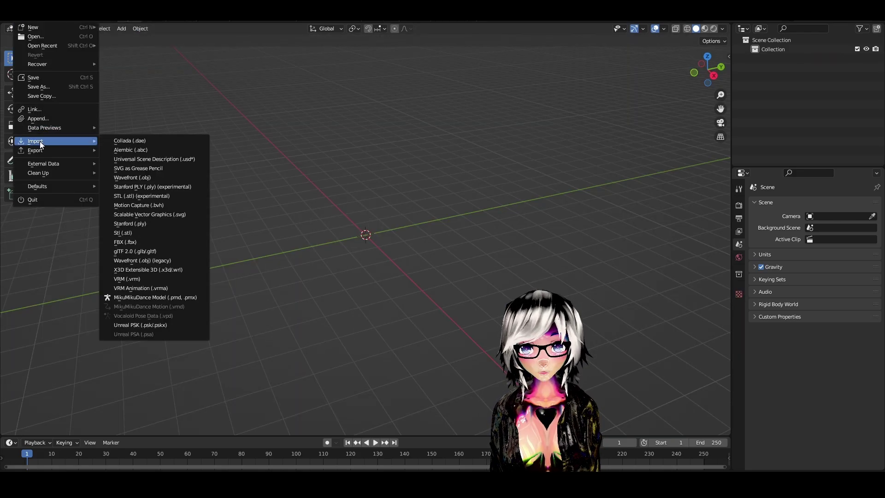
pyautogui.click(137, 242)
pyautogui.click(445, 117)
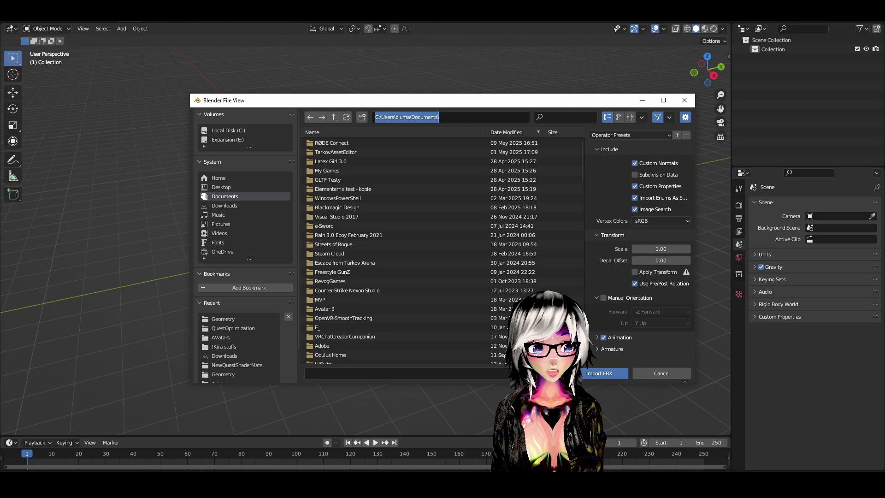
pyautogui.click(352, 489)
pyautogui.click(449, 448)
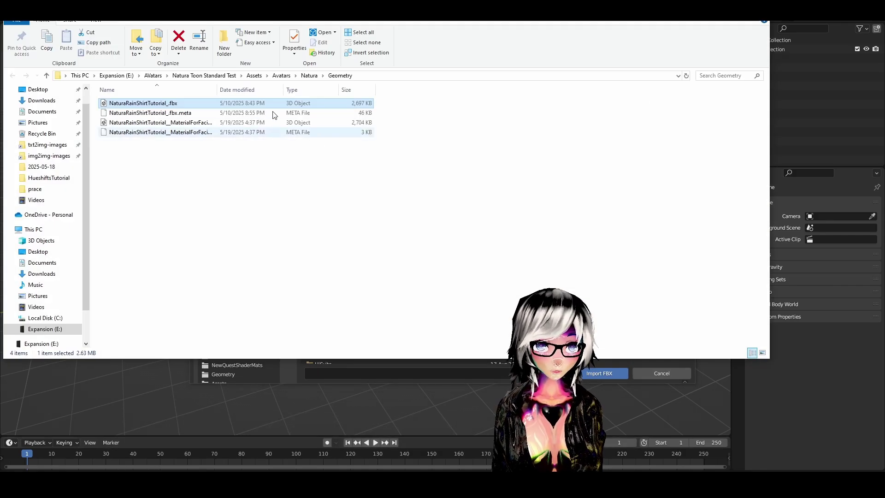
pyautogui.click(382, 80)
pyautogui.hotkey('ctrl', 'c')
pyautogui.click(717, 6)
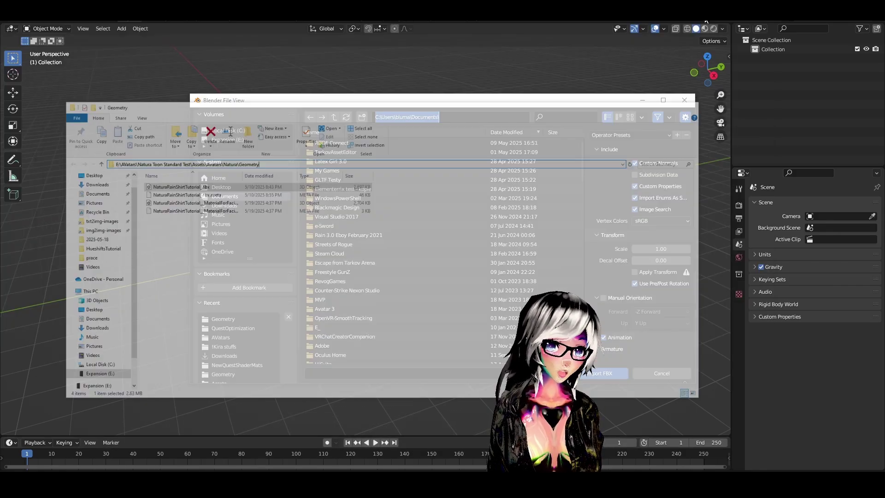
pyautogui.hotkey('ctrl', 'v')
pyautogui.press('Return')
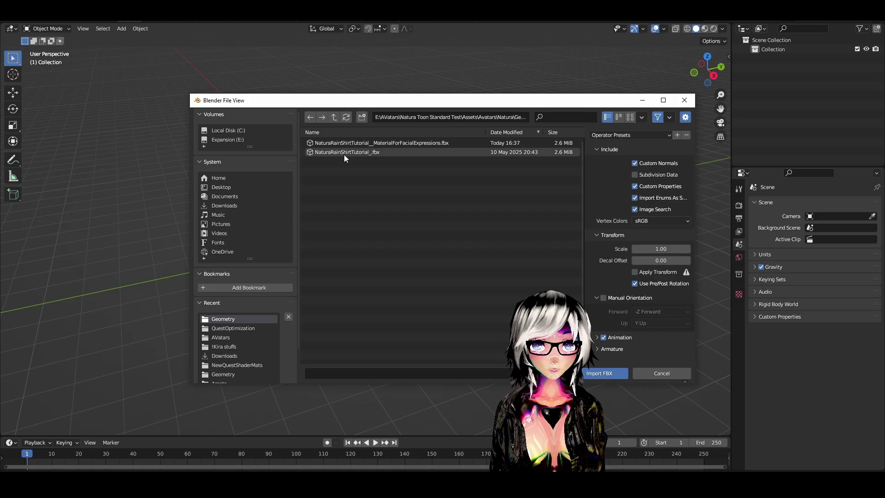
pyautogui.doubleClick(344, 154)
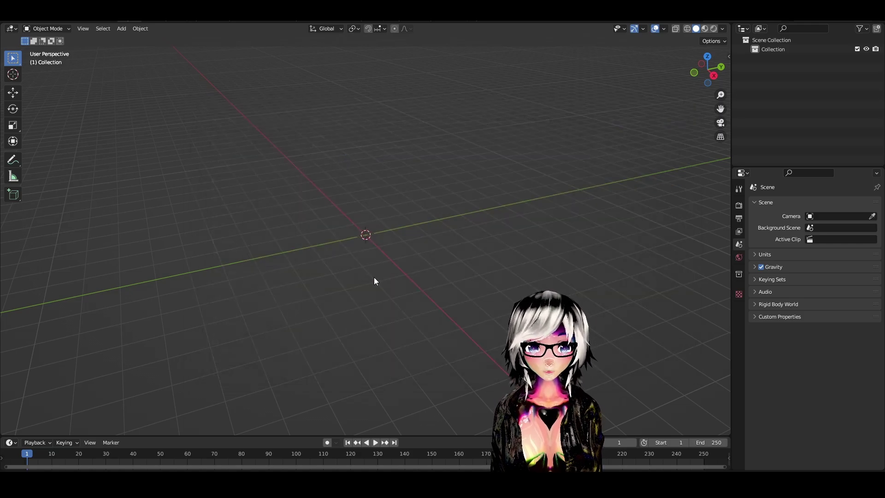
# Select the avatar's Body.002 mesh and enter Edit Mode with all its vertices deselected.
pyautogui.moveTo(406, 157); pyautogui.dragTo(512, 220, button='middle')
pyautogui.click(511, 220)
pyautogui.scroll(5, 517, 207)
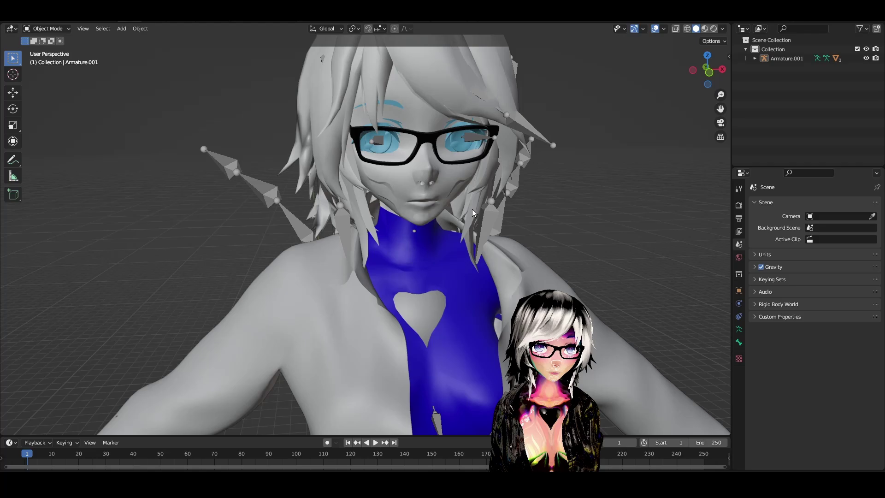
pyautogui.keyDown('shift'); pyautogui.moveTo(448, 184); pyautogui.dragTo(394, 221, button='middle'); pyautogui.keyUp('shift')
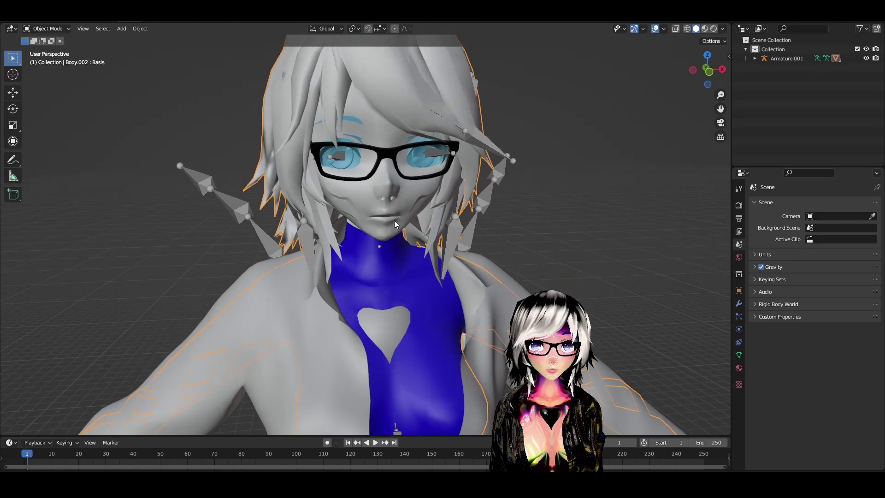
pyautogui.press('Tab')
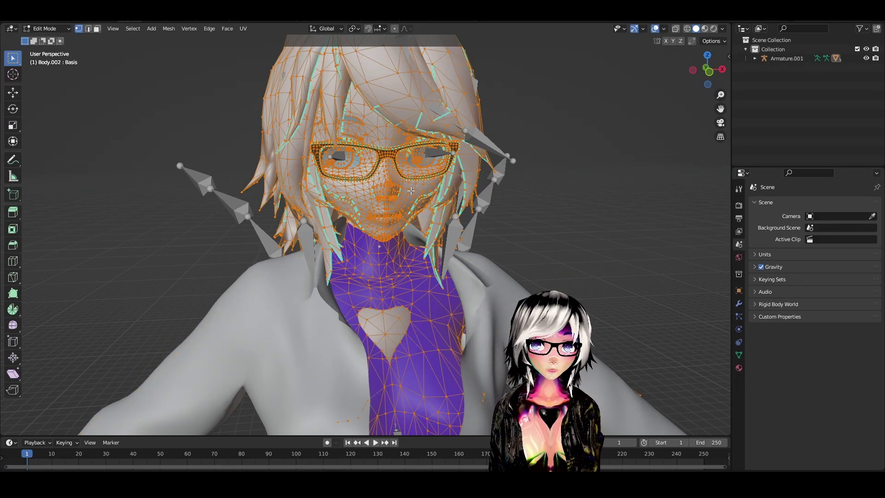
pyautogui.hotkey('alt', 'a')
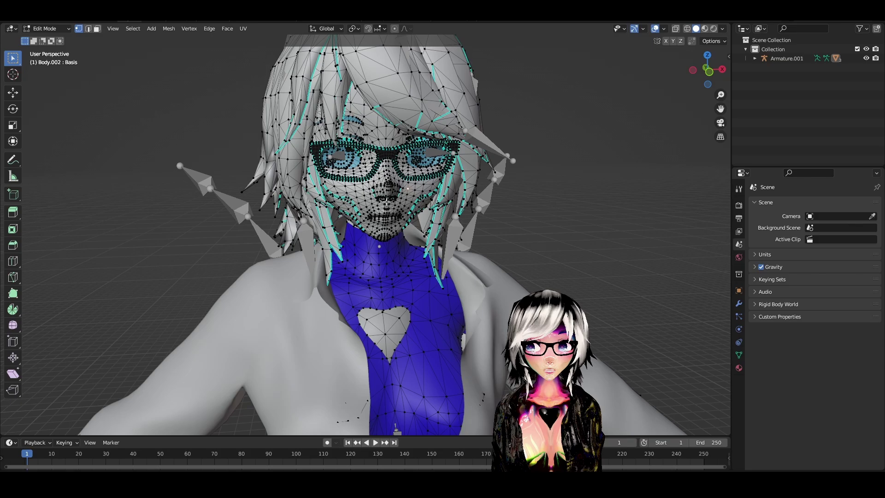
# Select all geometry linked to a vertex on the cheek and hide the face and neck skin.
pyautogui.moveTo(409, 188); pyautogui.dragTo(470, 200, button='middle')
pyautogui.scroll(5, 469, 200)
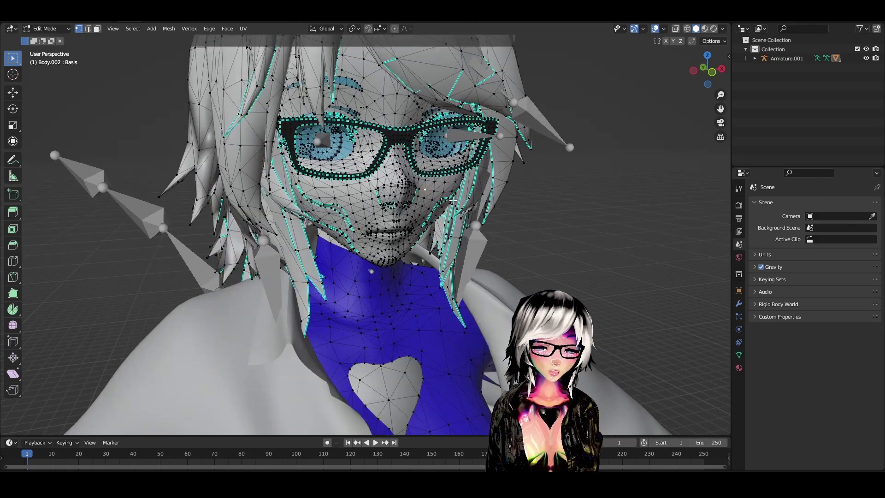
pyautogui.click(424, 191)
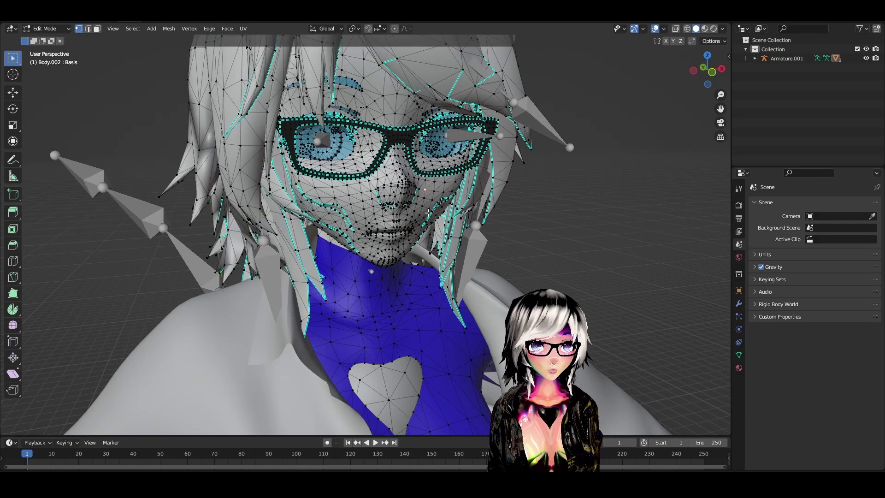
pyautogui.hotkey('ctrl', 'l')
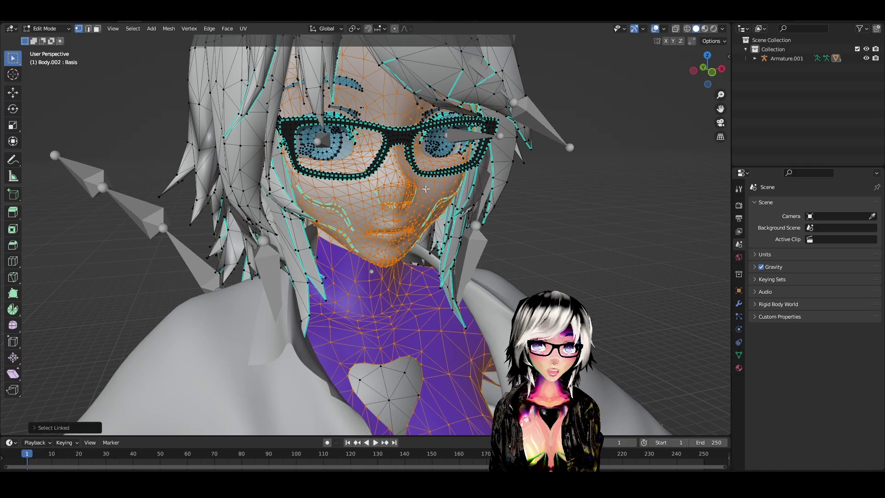
pyautogui.press('h')
# Show the model in Material Preview and select both linked blush patches behind the hidden cheeks.
pyautogui.keyDown('shift'); pyautogui.moveTo(415, 188); pyautogui.dragTo(400, 210, button='middle'); pyautogui.keyUp('shift')
pyautogui.scroll(3, 401, 223)
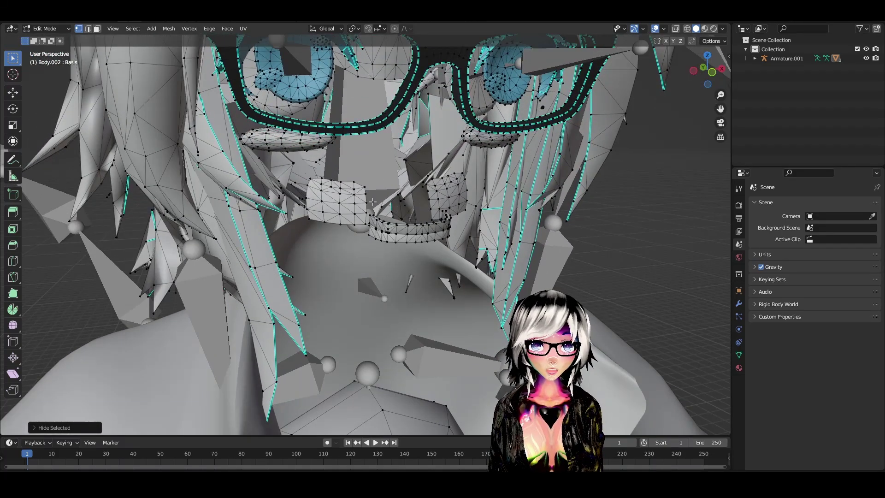
pyautogui.click(705, 29)
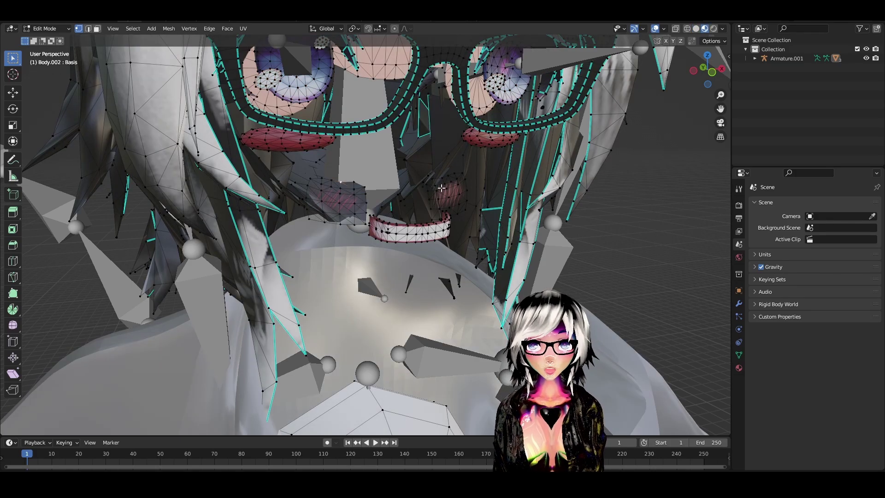
pyautogui.scroll(5, 347, 188)
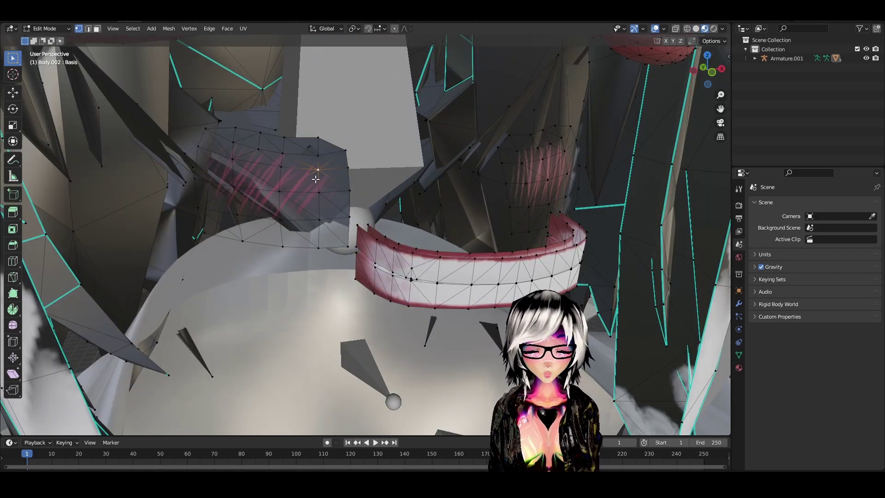
pyautogui.hotkey('ctrl', 'l')
pyautogui.press('l')
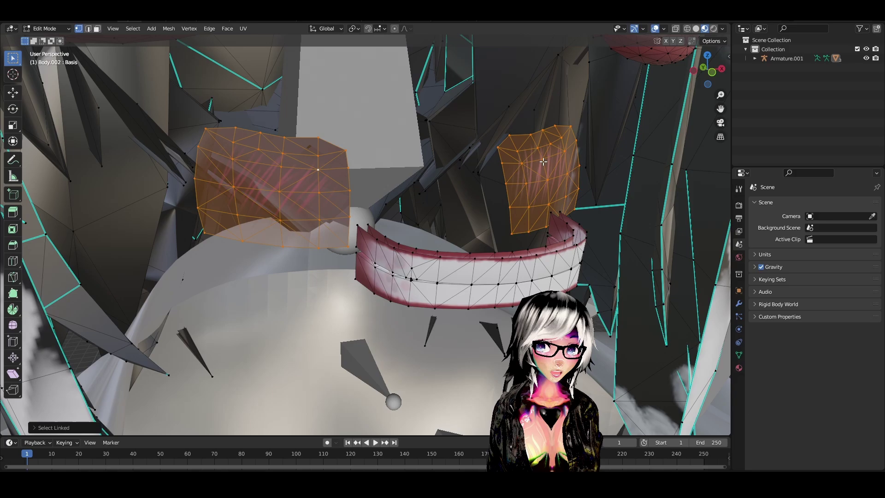
# Add a new material named FaceExpression to Body.002, assign it to the selected blush patches, and return to Object Mode.
pyautogui.scroll(-5, 544, 162)
pyautogui.moveTo(525, 208); pyautogui.dragTo(334, 176, button='middle')
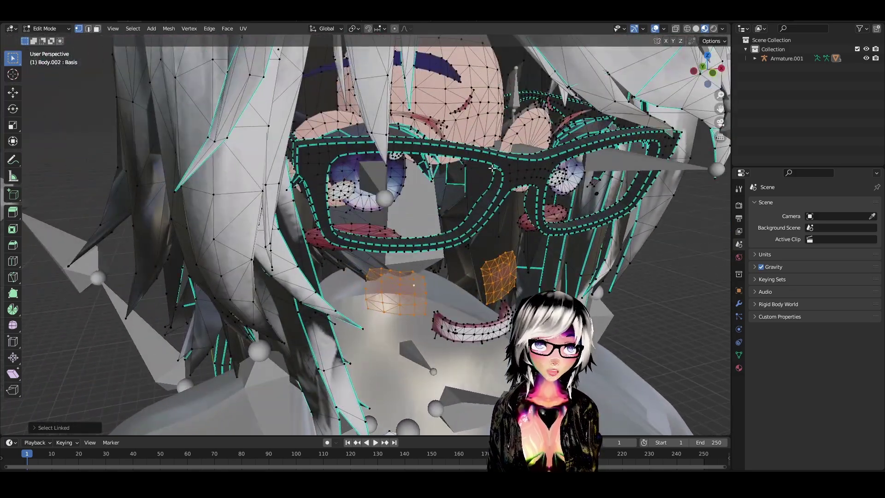
pyautogui.moveTo(492, 168); pyautogui.dragTo(456, 147, button='middle')
pyautogui.click(738, 368)
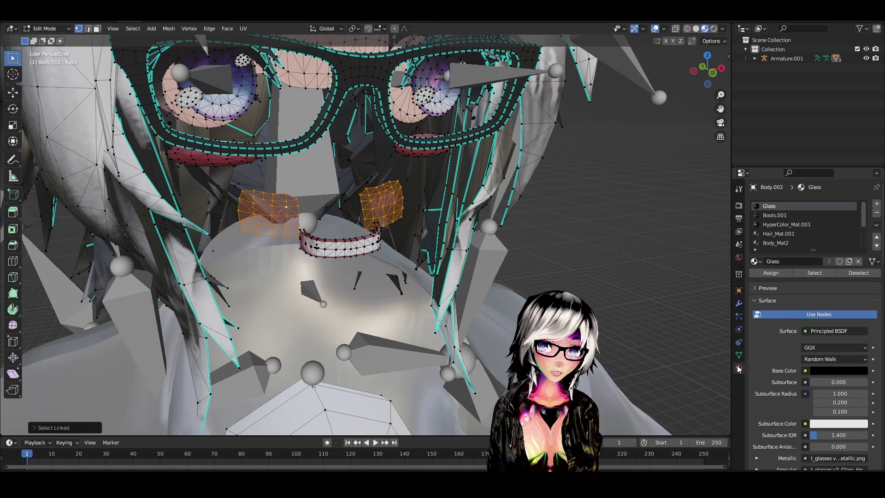
pyautogui.moveTo(814, 250); pyautogui.dragTo(815, 284)
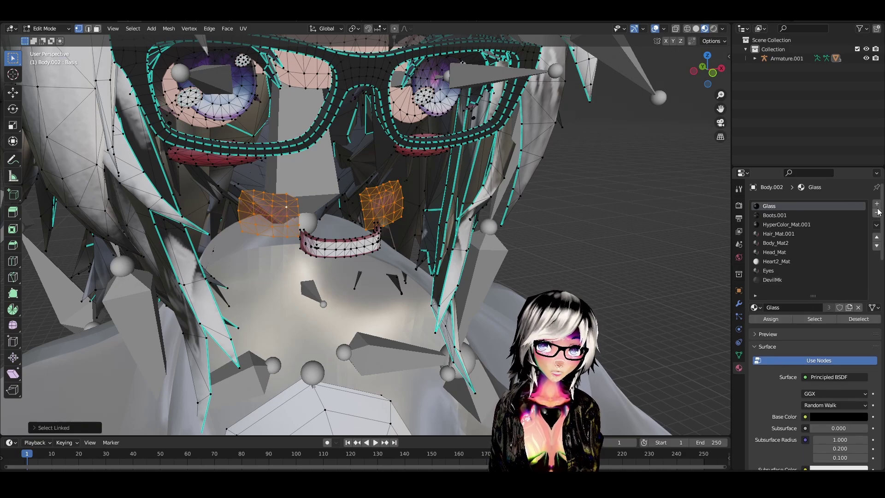
pyautogui.click(877, 205)
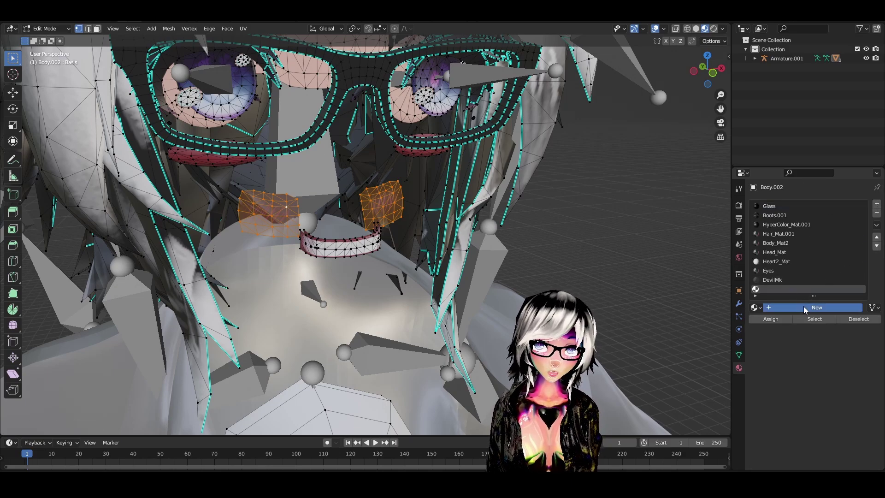
pyautogui.click(806, 309)
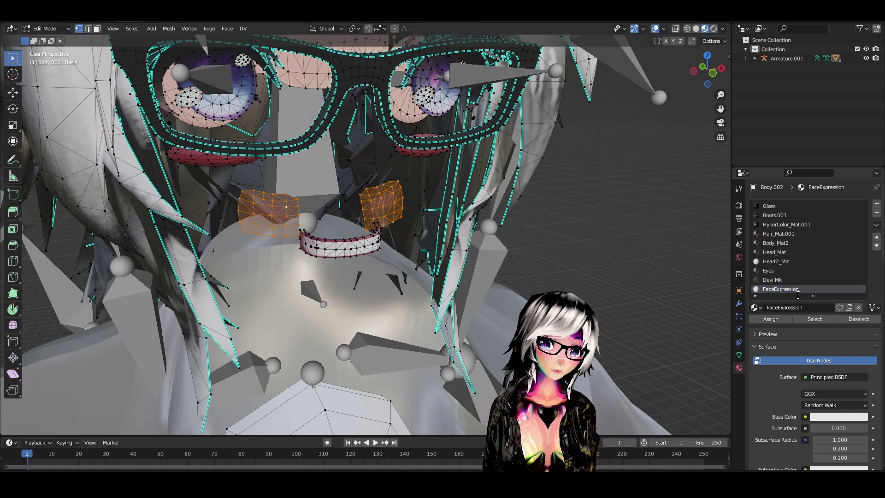
pyautogui.click(771, 319)
pyautogui.moveTo(556, 263); pyautogui.dragTo(548, 260, button='middle')
pyautogui.press('Tab')
# Start an FBX export into the copied Geometry folder path, choosing the existing NaturaRainShirtTutorial__MaterialForFacialExpressions.fbx as the target file.
pyautogui.scroll(-6, 376, 162)
pyautogui.scroll(-4, 429, 180)
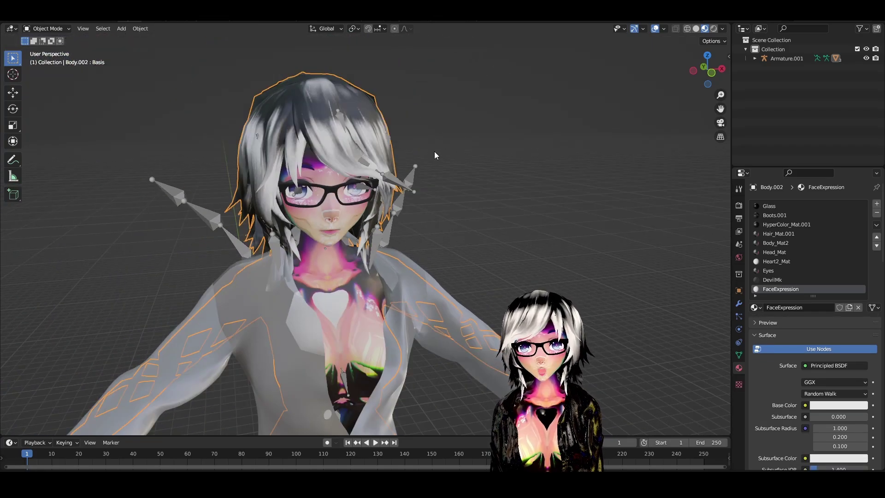
pyautogui.moveTo(434, 151); pyautogui.dragTo(494, 162, button='middle')
pyautogui.click(32, 23)
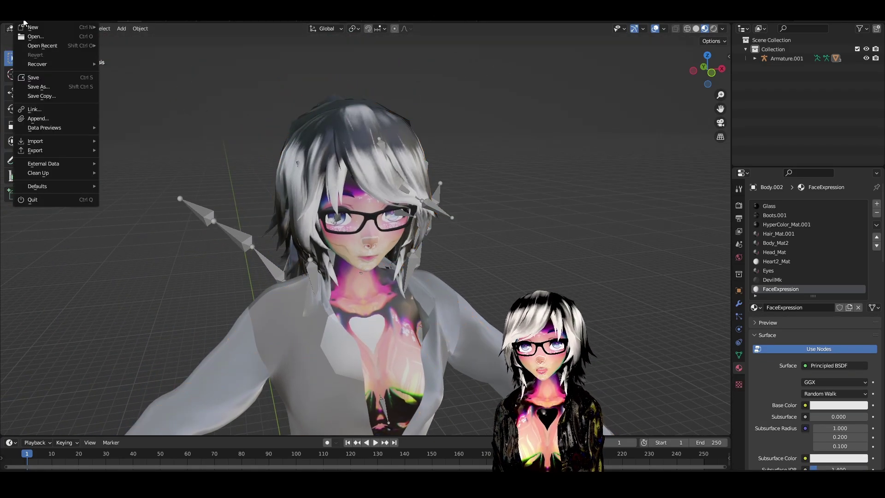
pyautogui.moveTo(30, 153)
pyautogui.click(143, 242)
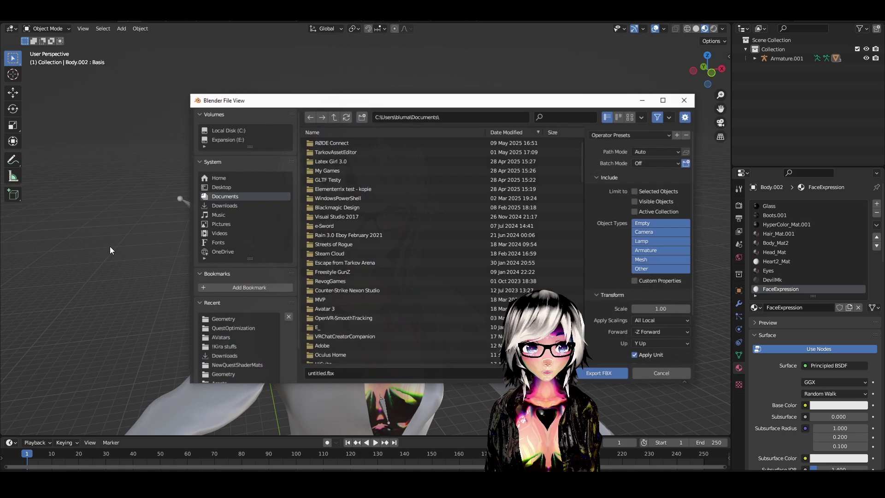
pyautogui.click(444, 118)
pyautogui.hotkey('ctrl', 'v')
pyautogui.press('Return')
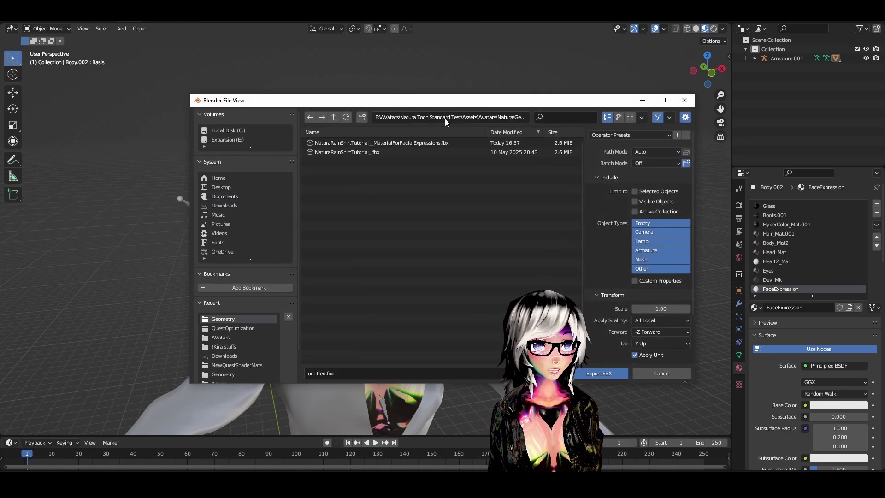
pyautogui.click(439, 143)
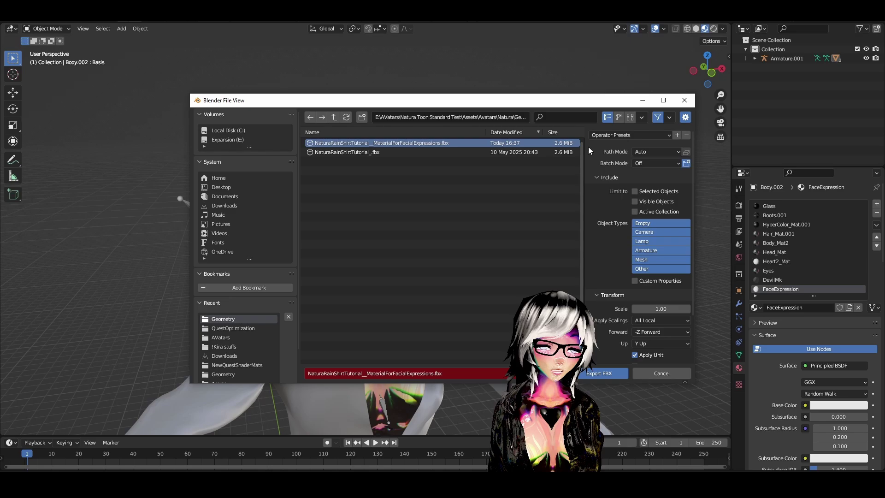
# Set the export's Apply Scalings to FBX All, turn off Add Leaf Bones, and export the FBX.
pyautogui.moveTo(502, 100); pyautogui.dragTo(507, 84)
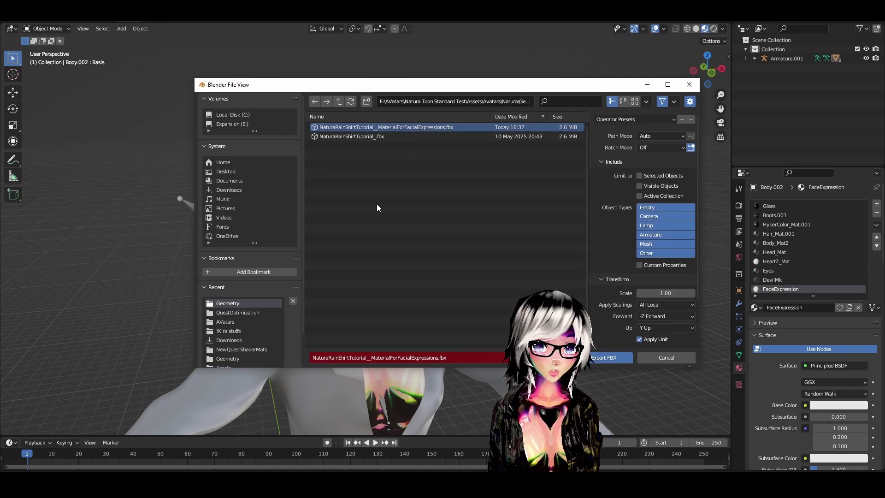
pyautogui.click(658, 305)
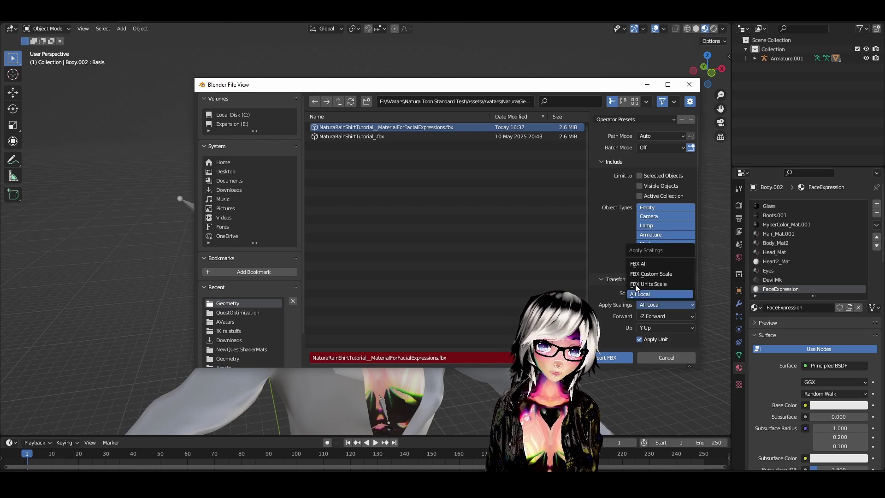
pyautogui.click(639, 264)
pyautogui.scroll(-2, 646, 275)
pyautogui.scroll(-1, 645, 275)
pyautogui.click(621, 329)
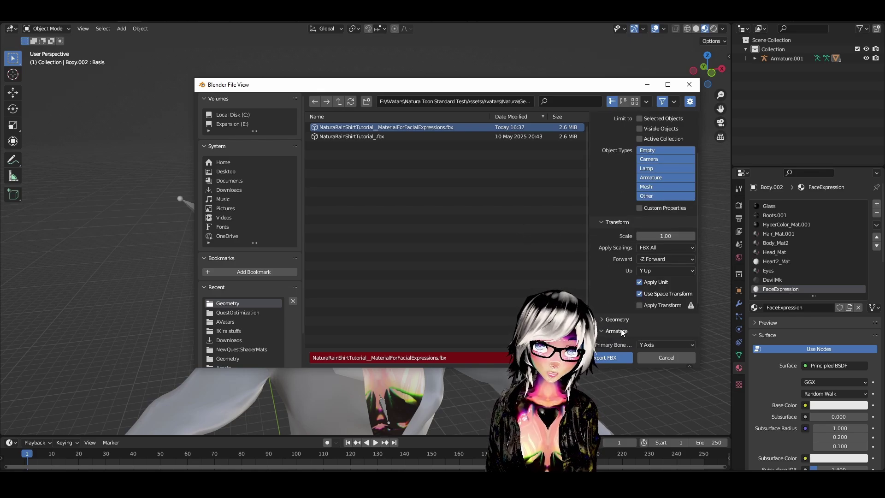
pyautogui.scroll(-3, 622, 329)
pyautogui.click(639, 331)
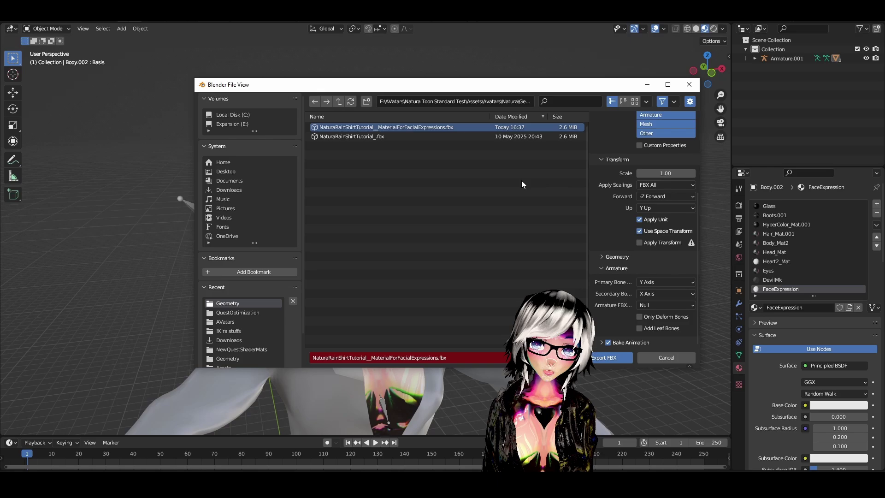
pyautogui.press('Return')
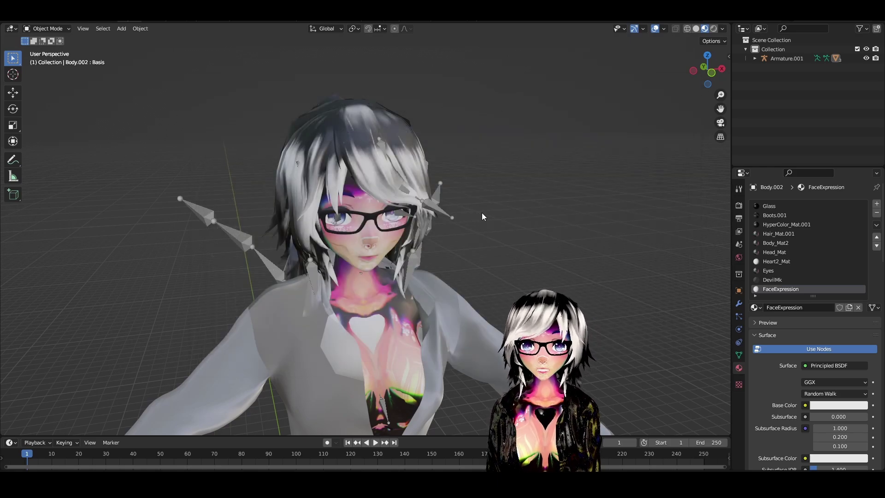
# Switch to Unity and select the last NaturaRainShirtTutorial_ avatar in the scene hierarchy.
pyautogui.moveTo(482, 212); pyautogui.dragTo(516, 216, button='middle')
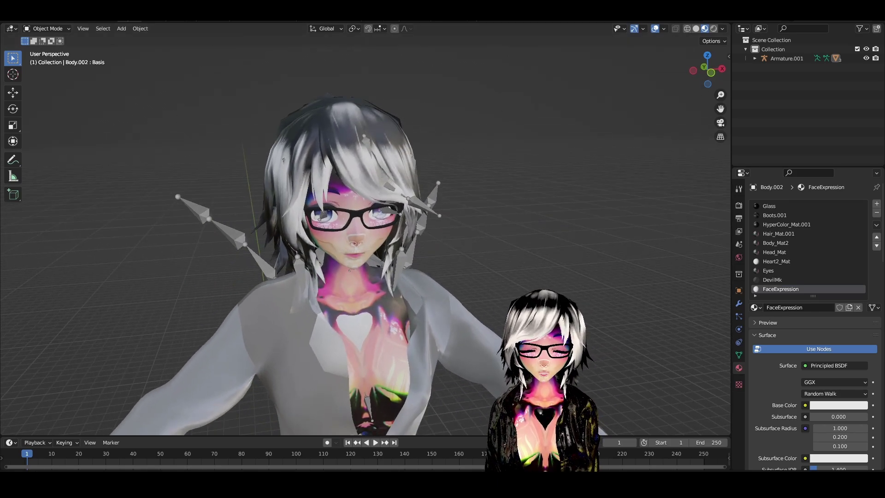
pyautogui.hotkey('alt', 'Tab')
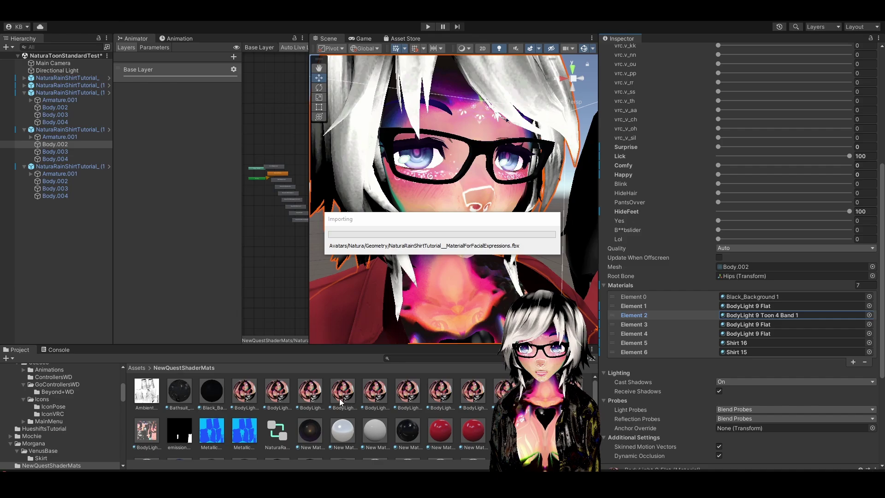
pyautogui.click(84, 166)
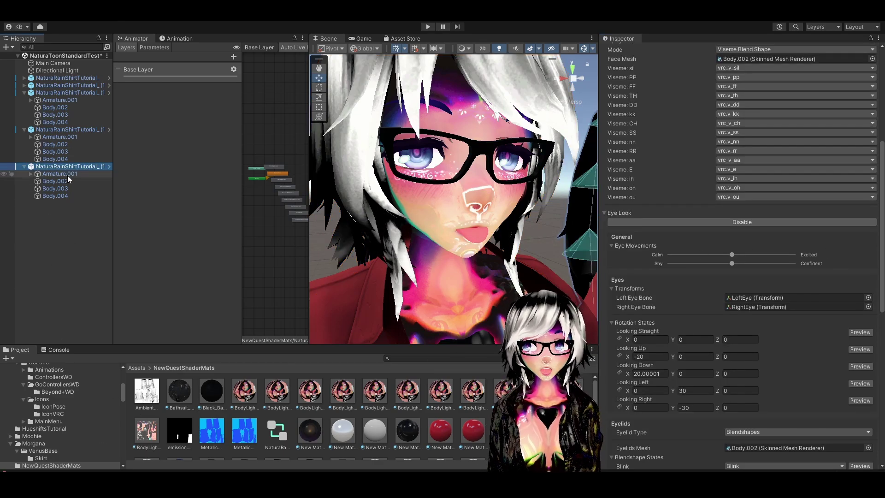
# Locate the Body.002 mesh asset's Geometry folder and add the NaturaRainShirtTutorial__MaterialForFacialExpressions model to the scene hierarchy.
pyautogui.click(69, 181)
pyautogui.scroll(10, 746, 220)
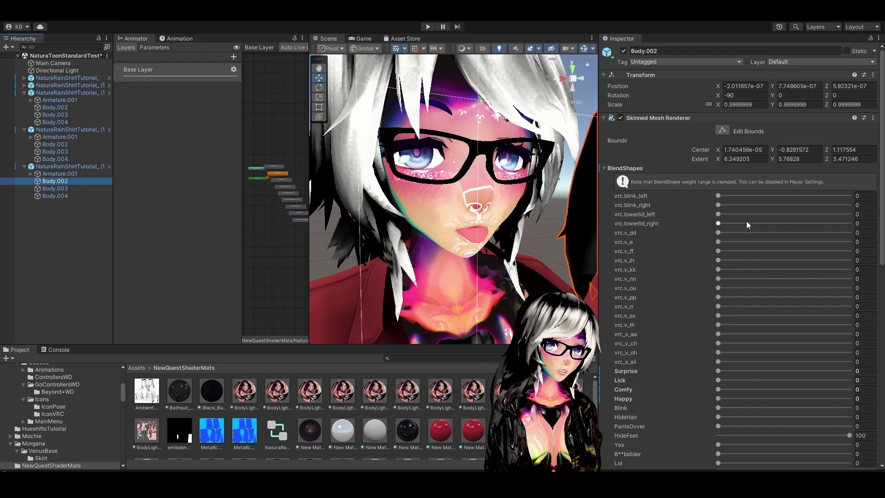
pyautogui.scroll(-10, 742, 219)
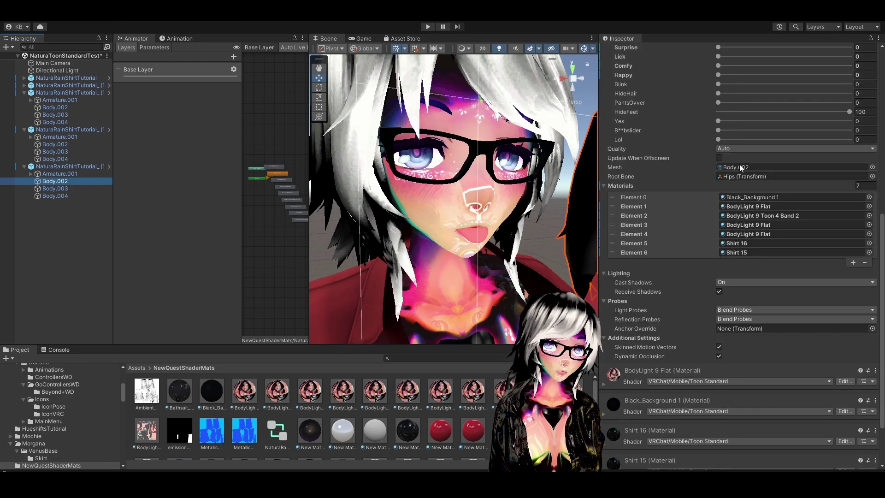
pyautogui.click(735, 167)
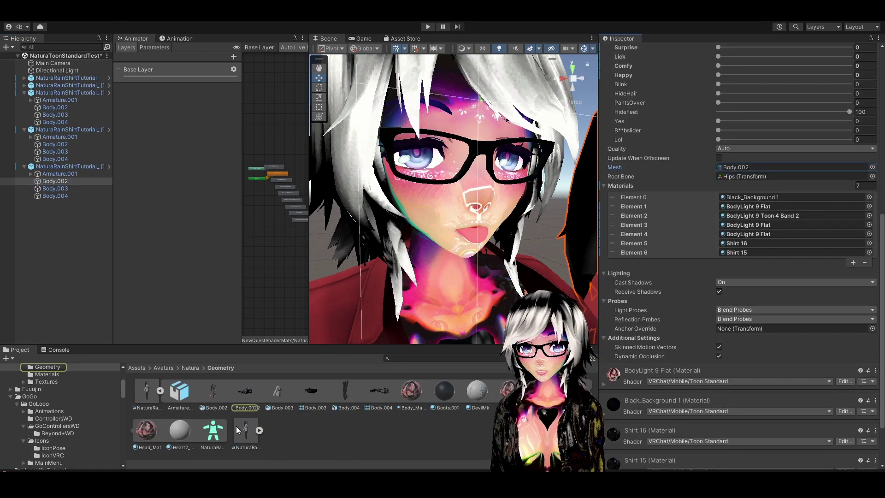
pyautogui.click(247, 431)
pyautogui.scroll(-6, 422, 164)
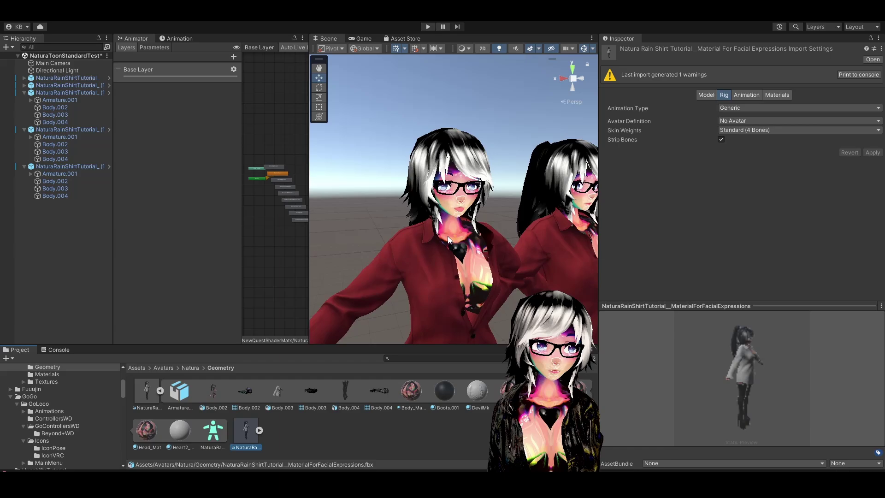
pyautogui.moveTo(76, 253); pyautogui.dragTo(77, 254)
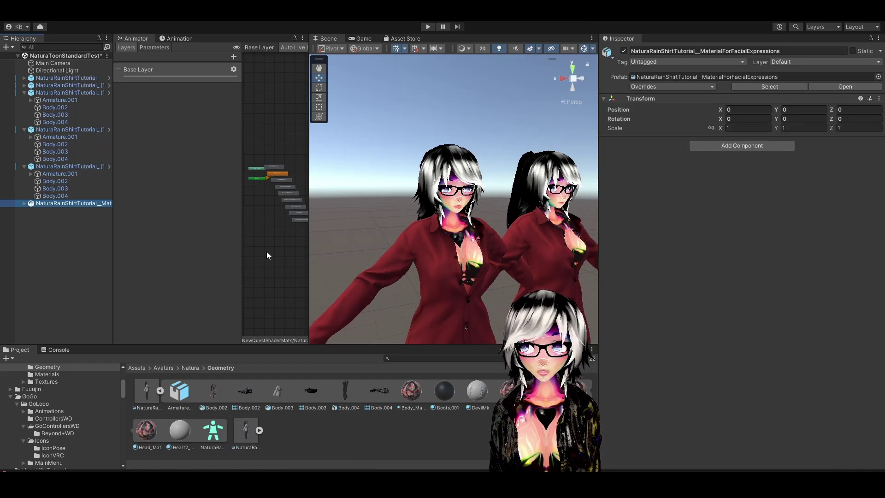
# Open Pumkin's Avatar Tools with the new MaterialForFacialExpressions model as Avatar and NaturaRainShirtTutorial_ (1) Toon Standard (2) Flat (3) as Copy From source.
pyautogui.click(181, 18)
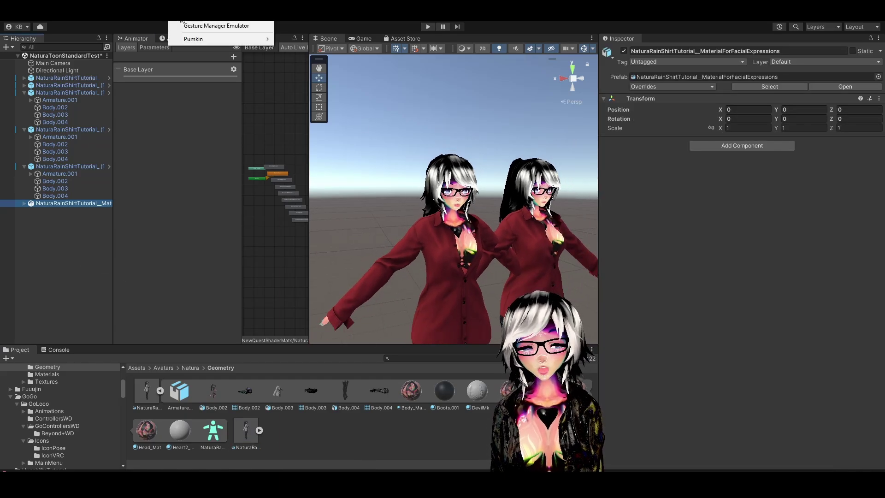
pyautogui.moveTo(199, 39)
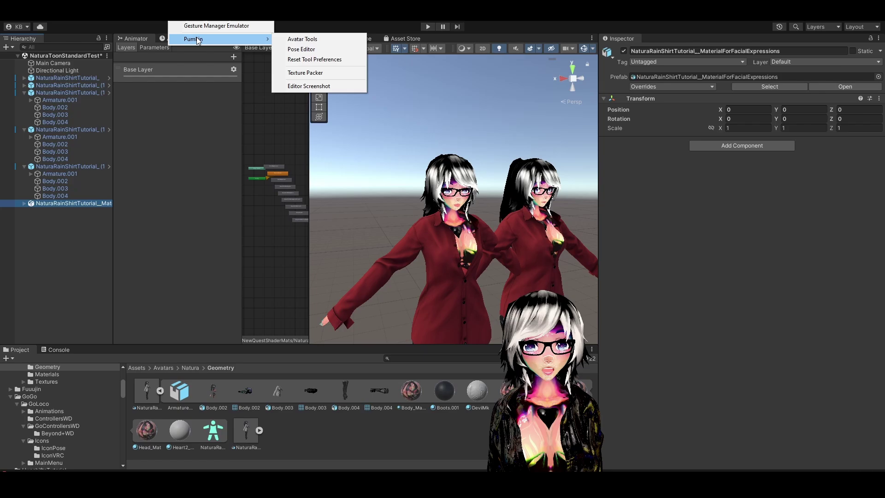
pyautogui.click(322, 39)
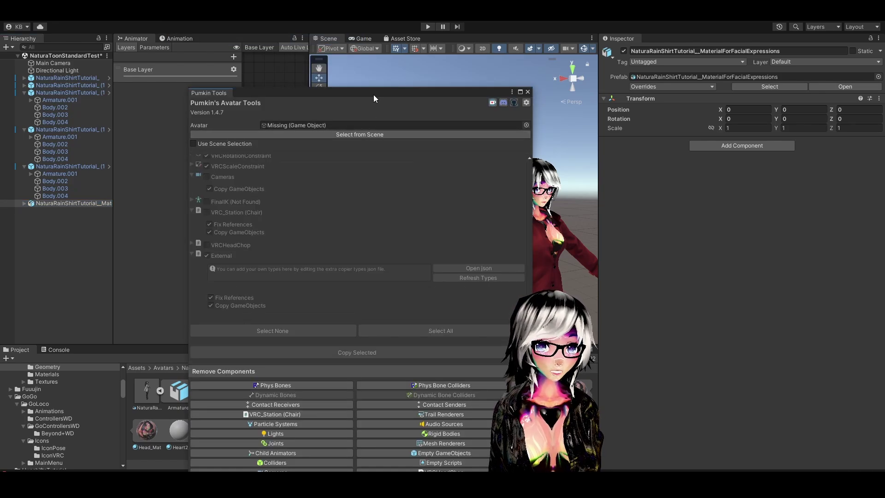
pyautogui.scroll(-1, 431, 265)
pyautogui.scroll(18, 432, 265)
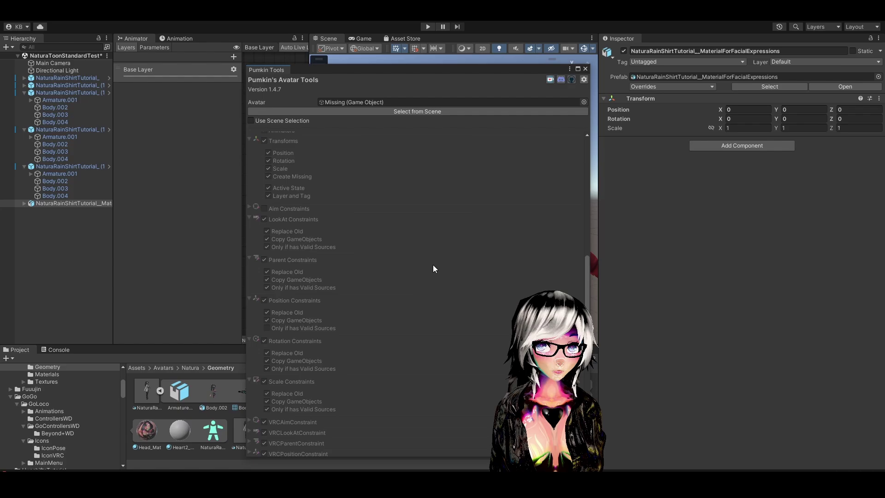
pyautogui.moveTo(74, 203); pyautogui.dragTo(392, 103)
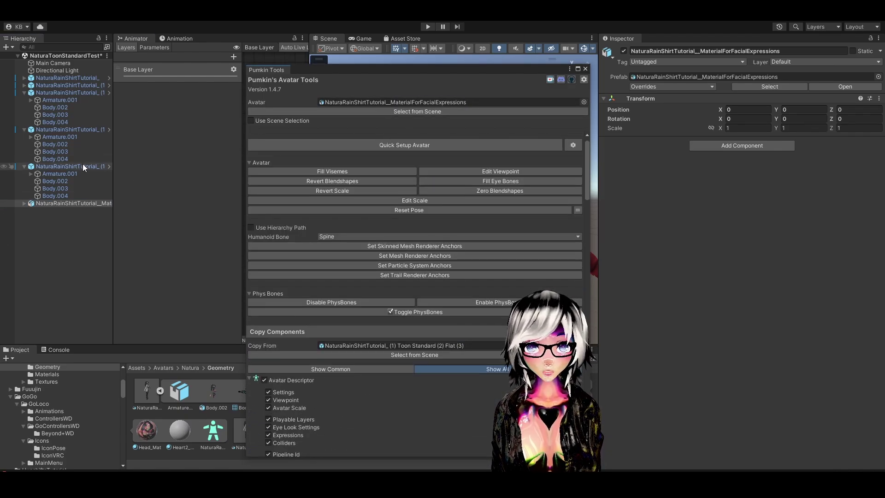
pyautogui.moveTo(85, 166); pyautogui.dragTo(407, 345)
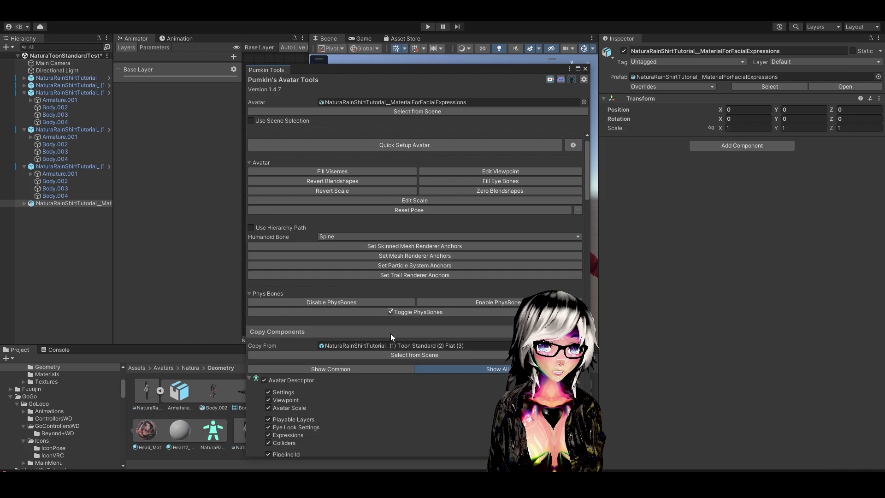
# Copy the selected components to the new avatar and close Pumkin's Avatar Tools.
pyautogui.scroll(-10, 389, 344)
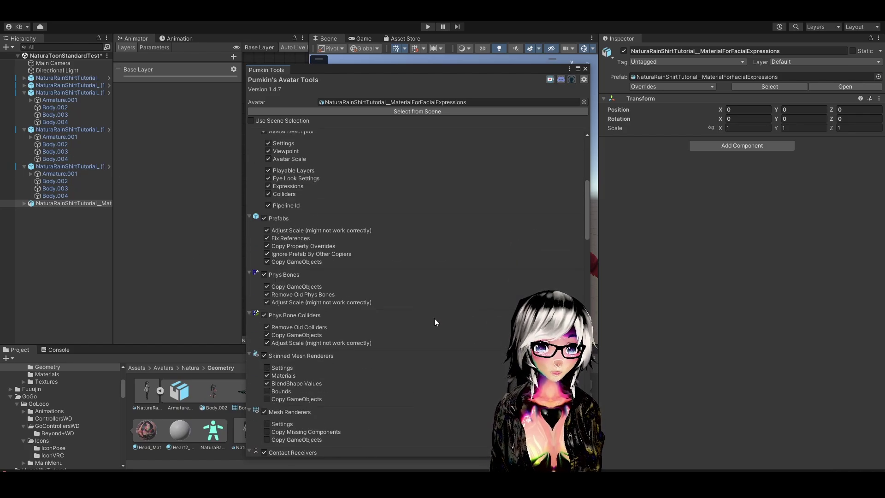
pyautogui.scroll(-10, 339, 341)
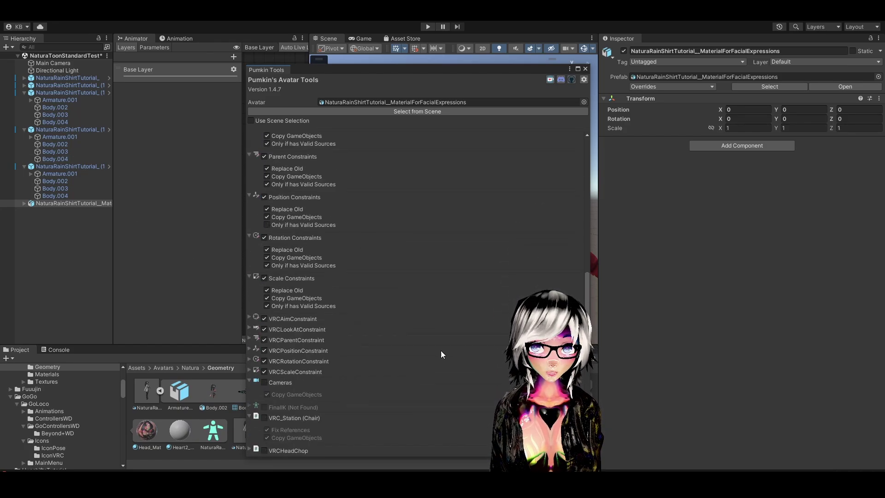
pyautogui.scroll(-5, 445, 345)
pyautogui.click(389, 309)
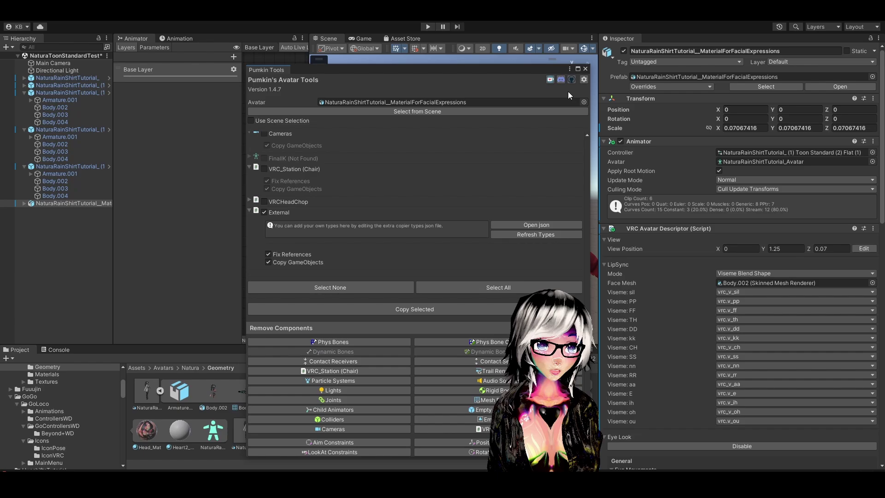
pyautogui.click(585, 70)
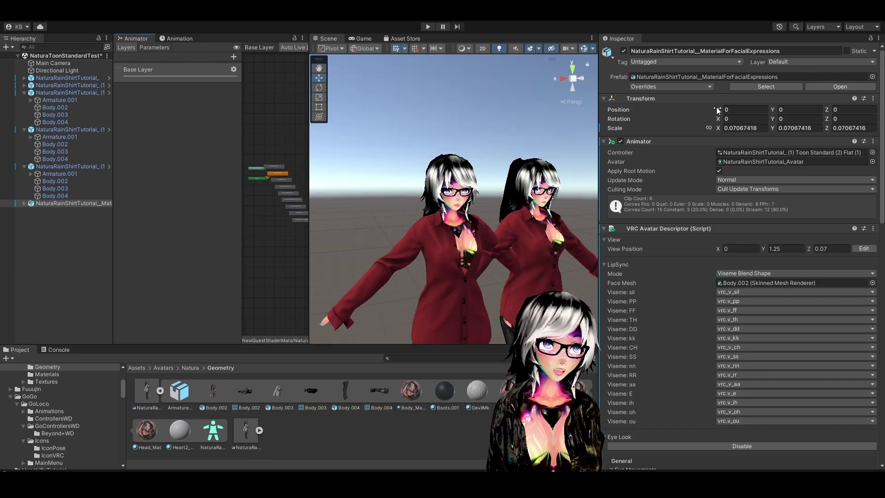
# Copy the X position -77.5 from the Toon Standard (2) Flat (3) avatar to the new MaterialForFacialExpressions avatar.
pyautogui.click(545, 188)
pyautogui.click(743, 110)
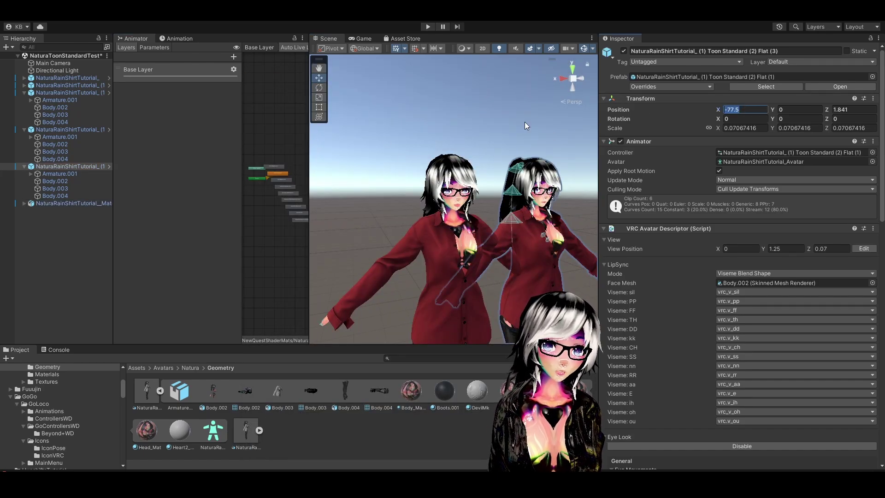
pyautogui.click(68, 201)
pyautogui.click(752, 110)
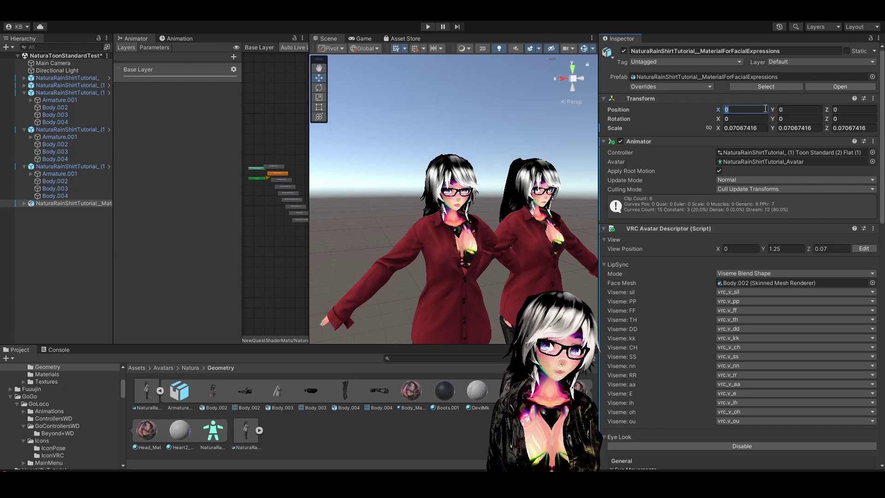
pyautogui.hotkey('ctrl', 'v')
# Move the new avatar along Z to about 1.814, then along X until it stands beside the other avatars.
pyautogui.scroll(-5, 500, 210)
pyautogui.keyDown('alt'); pyautogui.moveTo(501, 210); pyautogui.dragTo(560, 235); pyautogui.keyUp('alt')
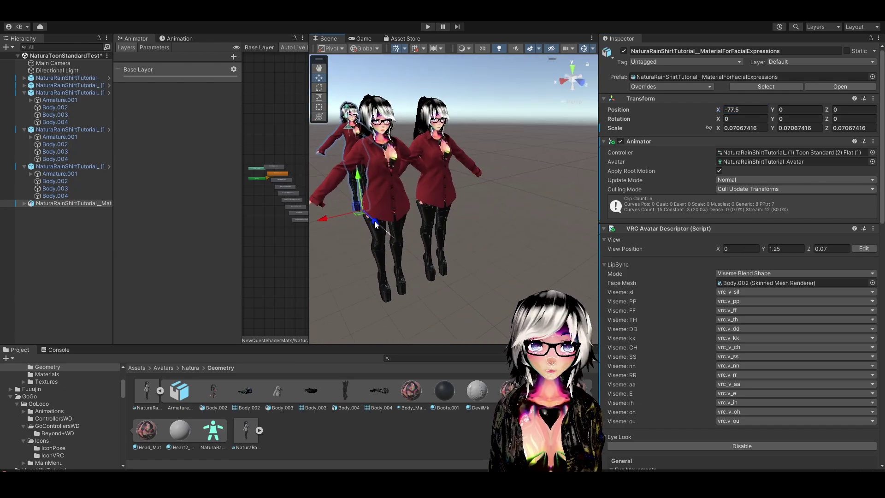
pyautogui.moveTo(375, 222); pyautogui.dragTo(456, 292)
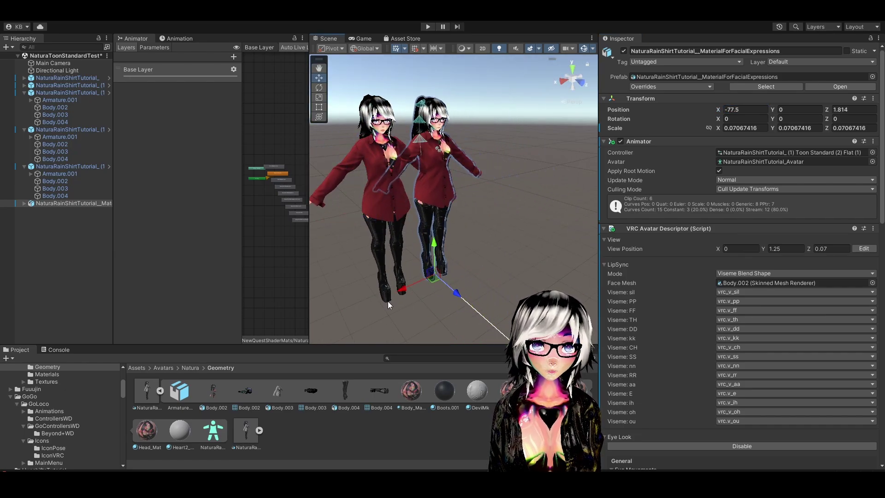
pyautogui.moveTo(401, 289); pyautogui.dragTo(524, 262)
pyautogui.keyDown('alt'); pyautogui.moveTo(576, 203); pyautogui.dragTo(559, 184); pyautogui.keyUp('alt')
pyautogui.moveTo(559, 185); pyautogui.dragTo(235, 202, button='middle')
# Set the rig Animation Type of the MaterialForFacialExpressions FBX to Humanoid and apply the import settings.
pyautogui.click(246, 430)
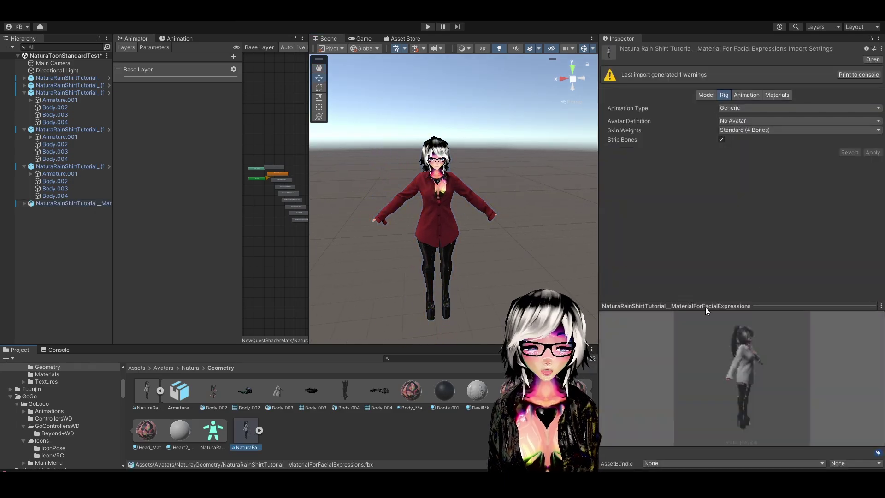
pyautogui.click(748, 108)
pyautogui.click(748, 148)
pyautogui.click(873, 184)
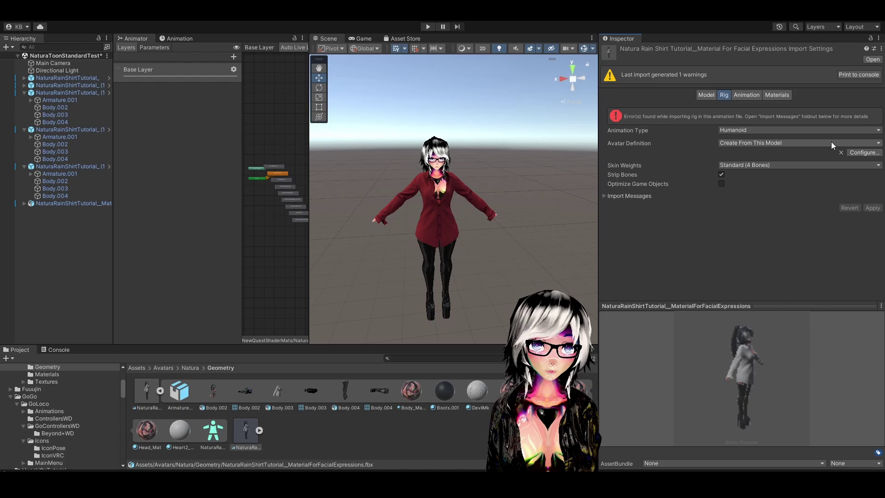
# Open the FBX's avatar configuration and map the Spine bone to Spine and the Chest bone to Chest.
pyautogui.click(834, 147)
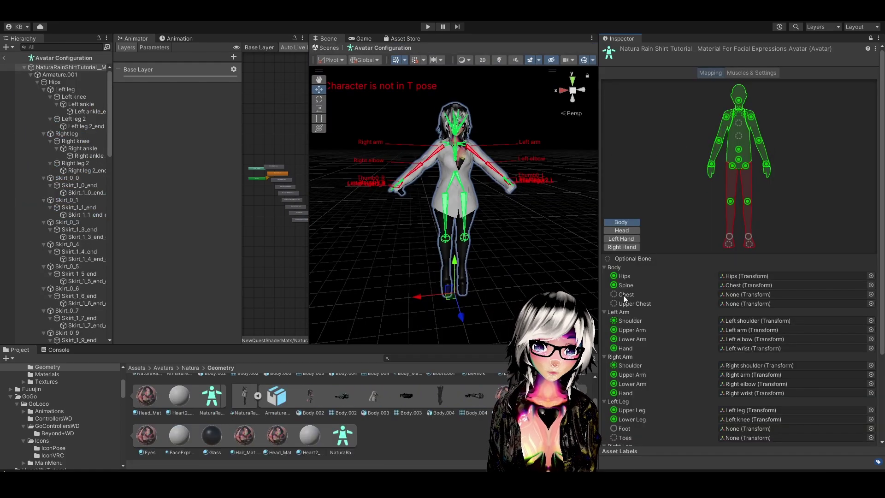
pyautogui.click(730, 285)
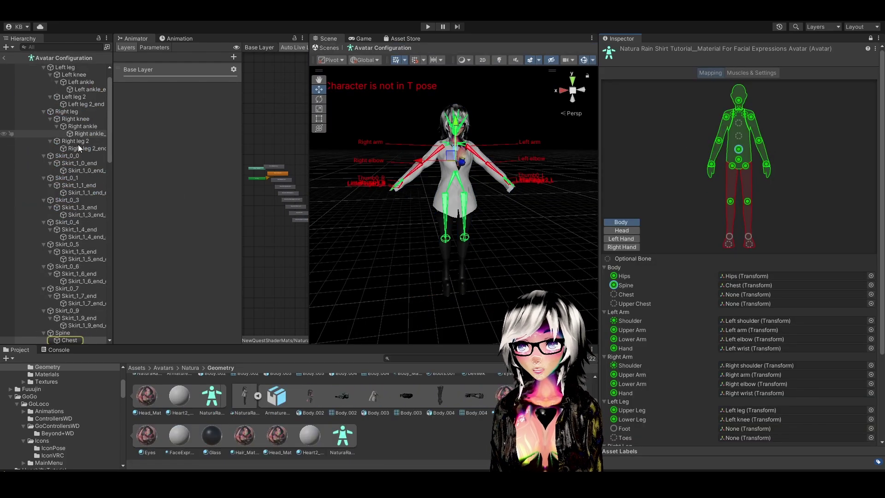
pyautogui.moveTo(65, 330); pyautogui.dragTo(747, 294)
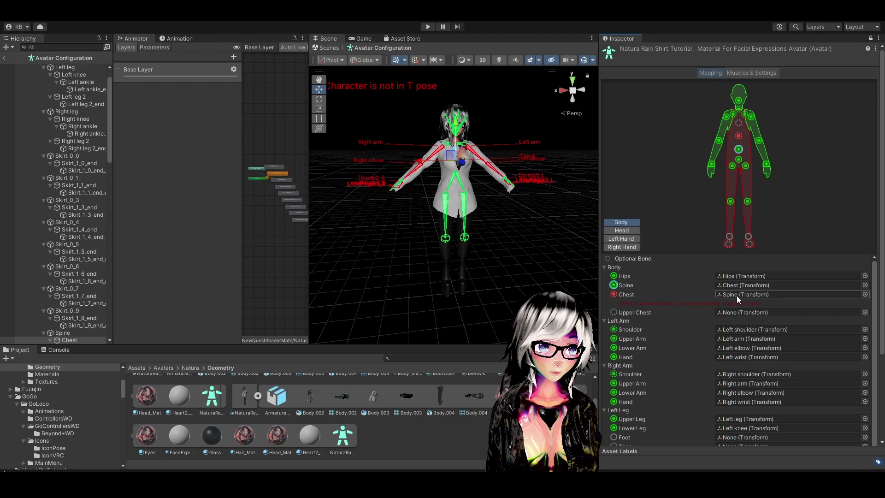
pyautogui.moveTo(61, 334); pyautogui.dragTo(747, 285)
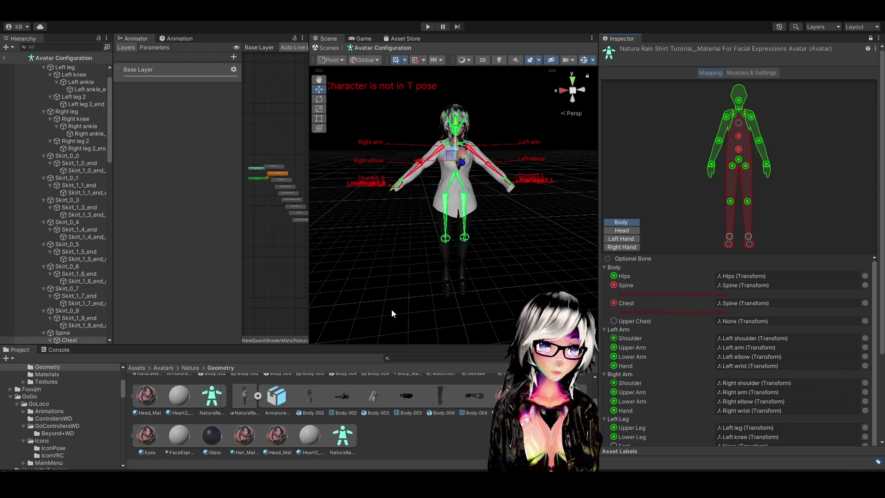
pyautogui.moveTo(69, 340); pyautogui.dragTo(738, 301)
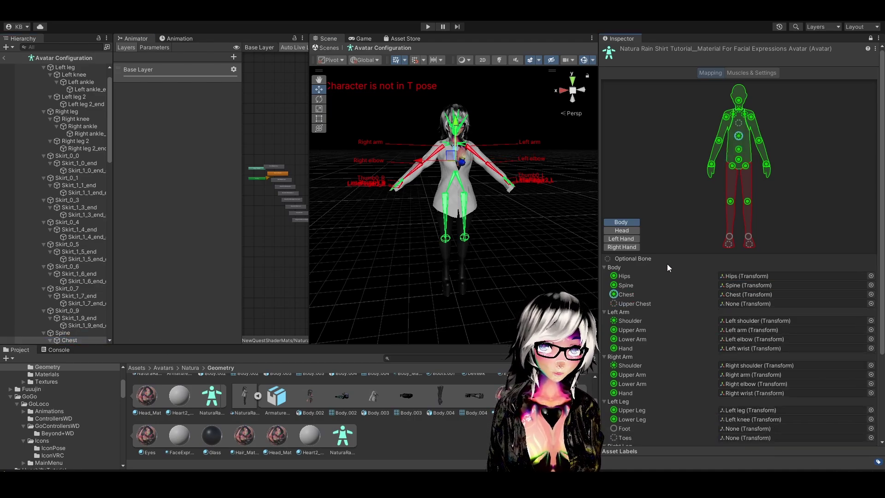
# Map the Right Leg Foot to Right ankle and the Left Leg Foot to Left ankle.
pyautogui.scroll(-4, 654, 367)
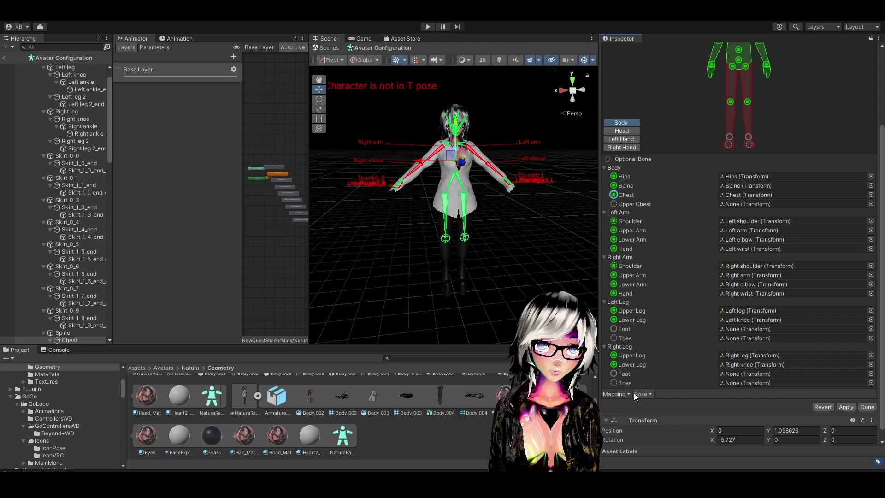
pyautogui.click(623, 366)
pyautogui.moveTo(80, 127); pyautogui.dragTo(749, 373)
pyautogui.click(727, 319)
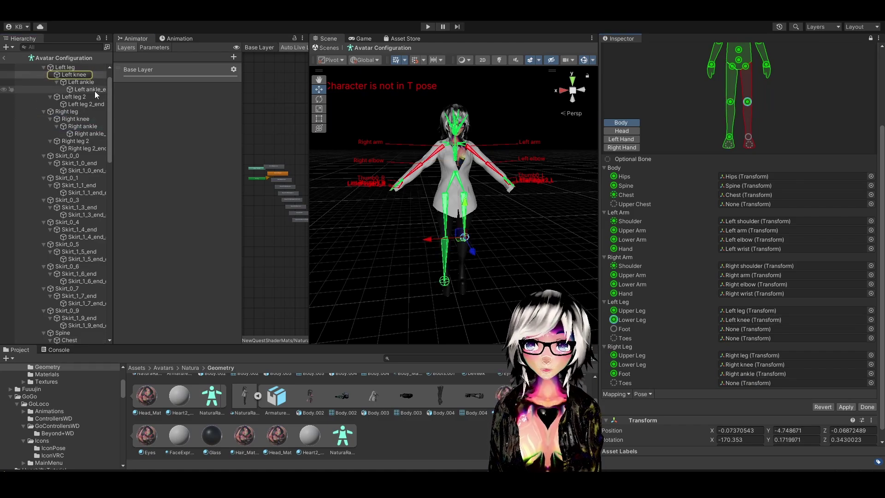
pyautogui.moveTo(73, 75); pyautogui.dragTo(749, 328)
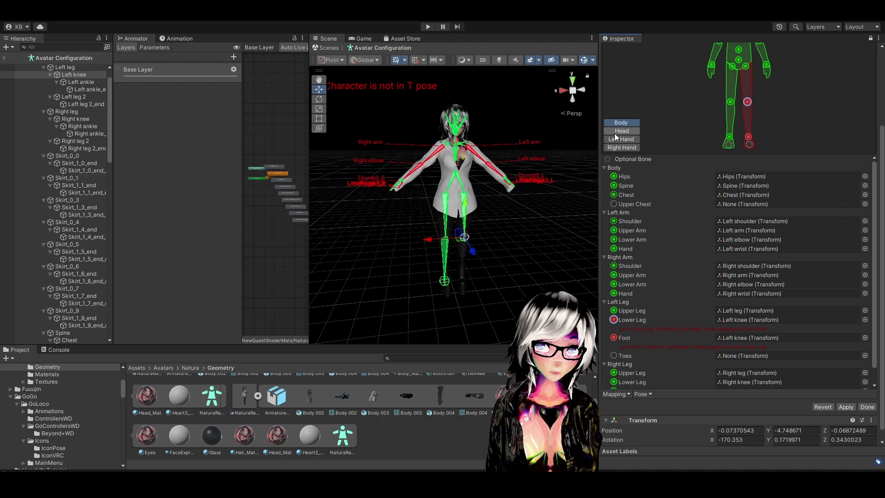
pyautogui.moveTo(87, 81); pyautogui.dragTo(740, 343)
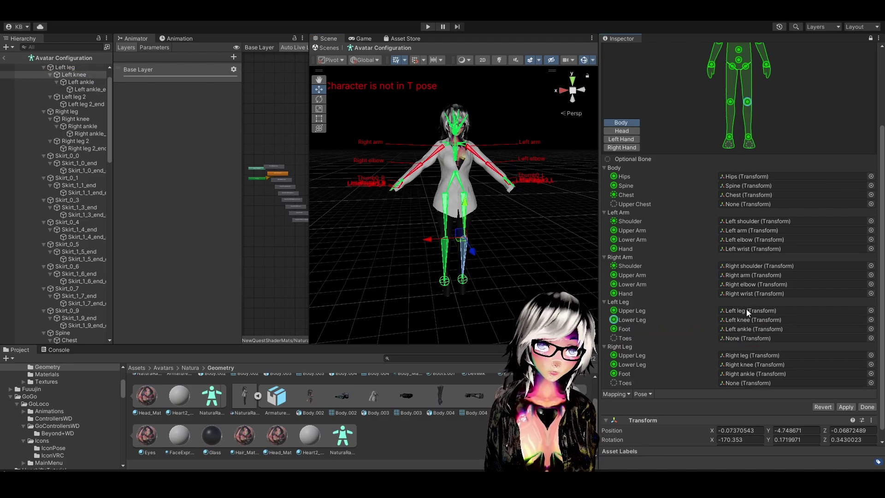
# Clear the head's Jaw bone mapping, enforce the T-pose on the body, and finish the avatar configuration.
pyautogui.click(621, 131)
pyautogui.click(745, 213)
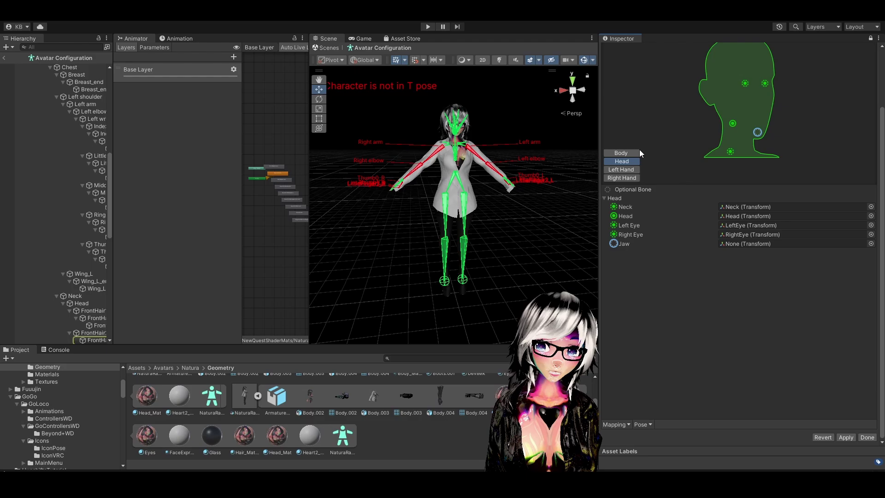
pyautogui.click(621, 152)
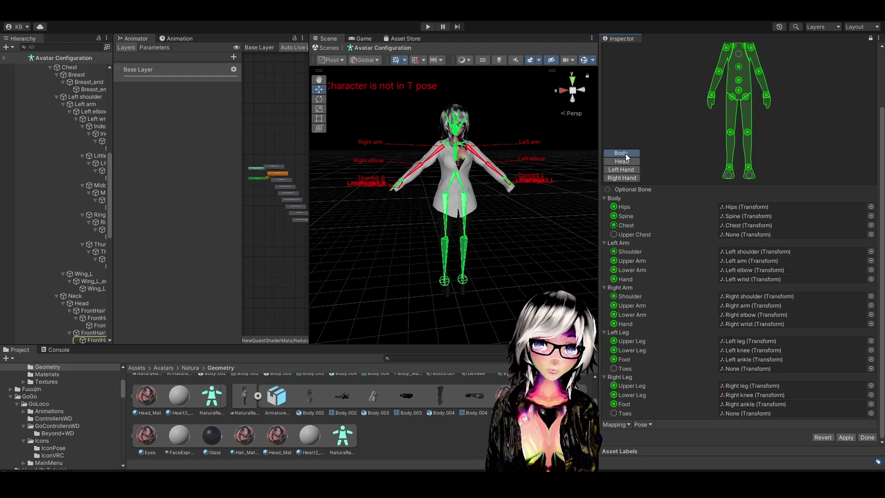
pyautogui.click(642, 425)
pyautogui.click(663, 455)
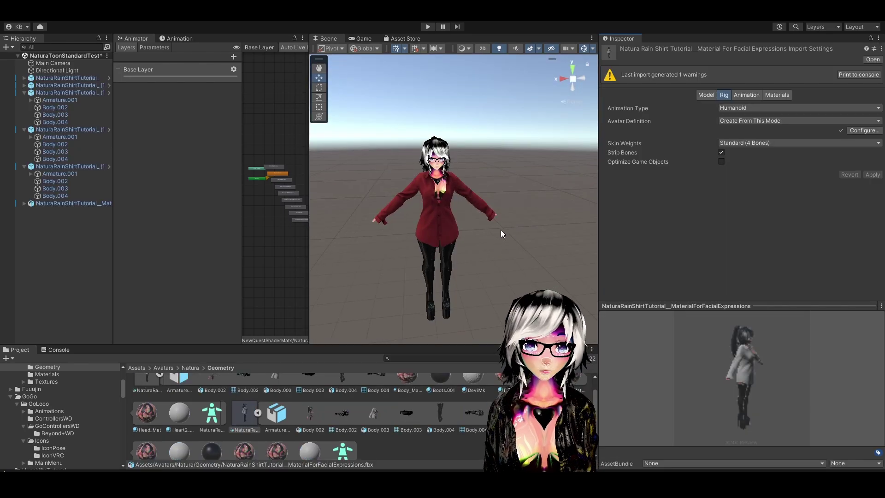
# Set the number of material slots on the MaterialForFacialExpressions avatar's Body.002 mesh to 8.
pyautogui.click(59, 203)
pyautogui.press('f')
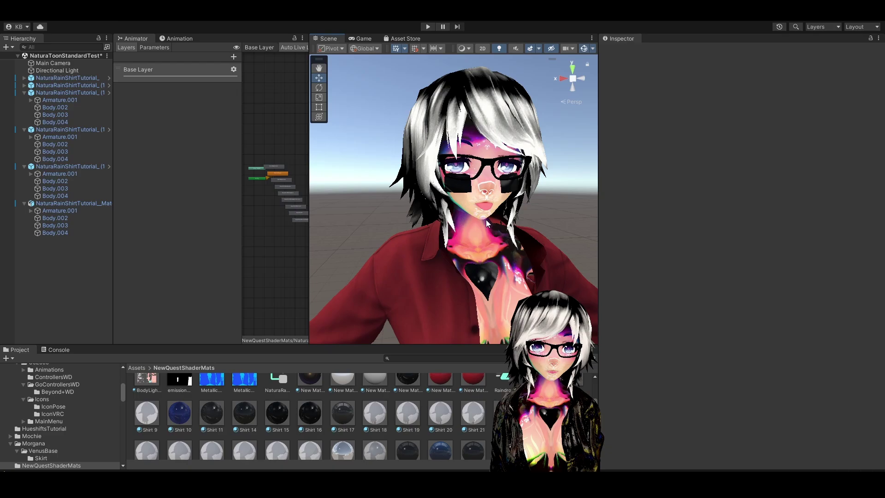
pyautogui.click(469, 196)
pyautogui.scroll(-10, 750, 265)
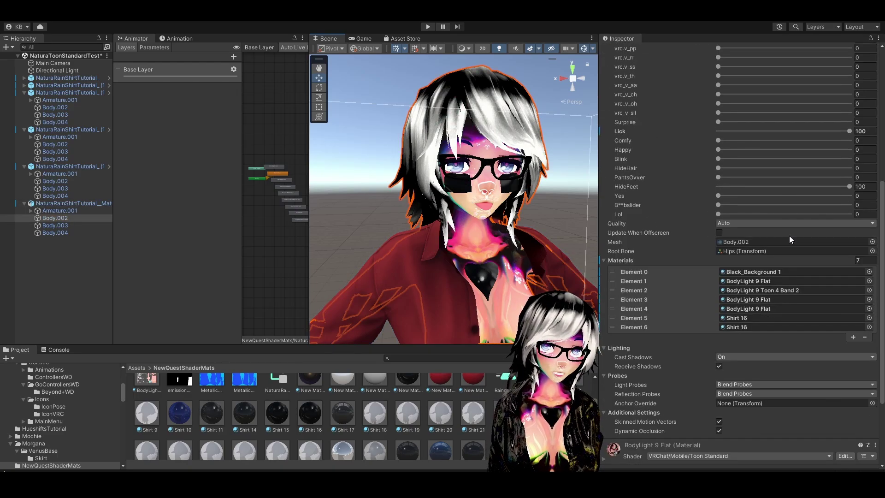
pyautogui.click(866, 261)
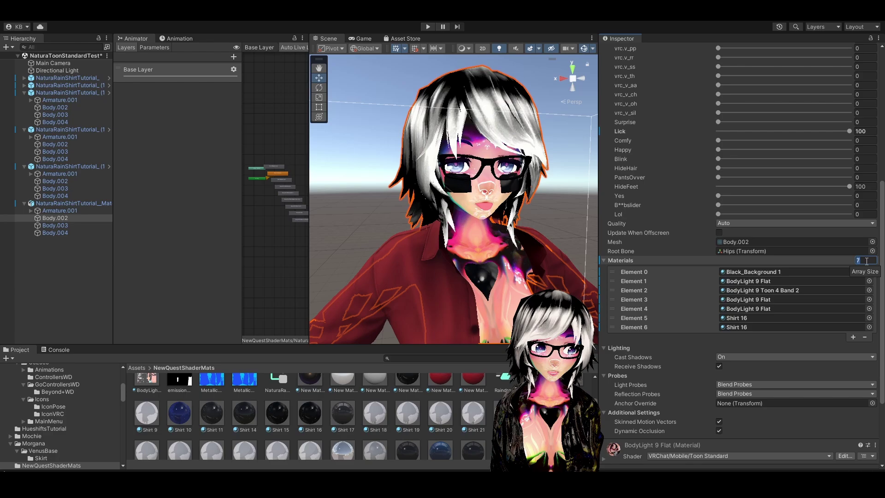
pyautogui.write('8')
pyautogui.press('Return')
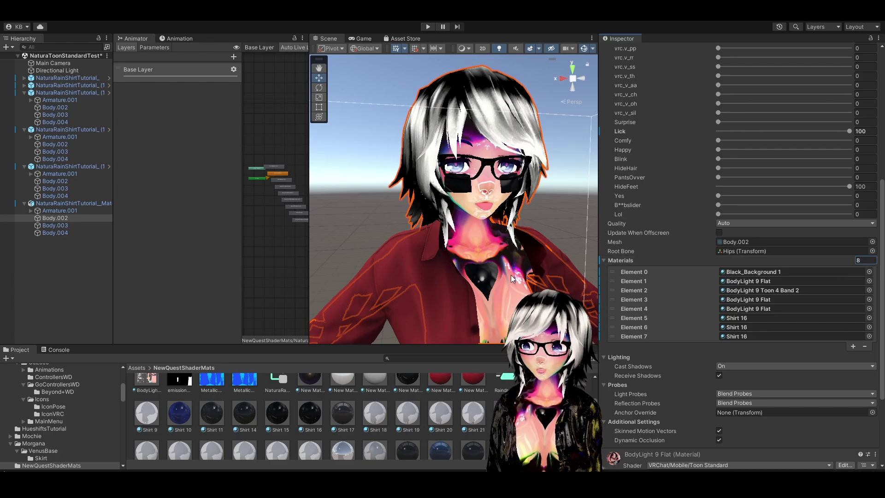
# Locate the BodyLight 9 Flat and Shirt 16 material assets, and clear Body.002's Element 6 material to identify the facial expression planes.
pyautogui.moveTo(395, 212)
pyautogui.mouseDown(button='right')
pyautogui.moveTo(368, 199)
pyautogui.moveTo(386, 220)
pyautogui.mouseUp(button='right')
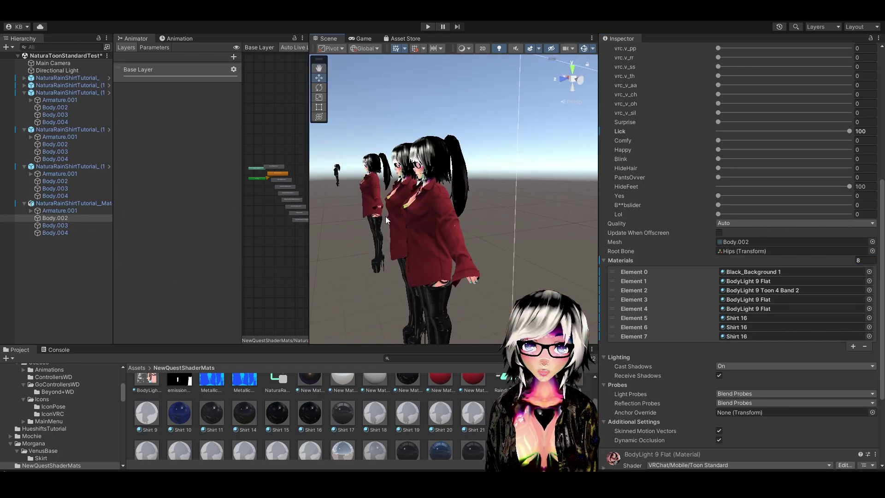
pyautogui.moveTo(414, 195); pyautogui.dragTo(480, 206, button='right')
pyautogui.scroll(3, 480, 206)
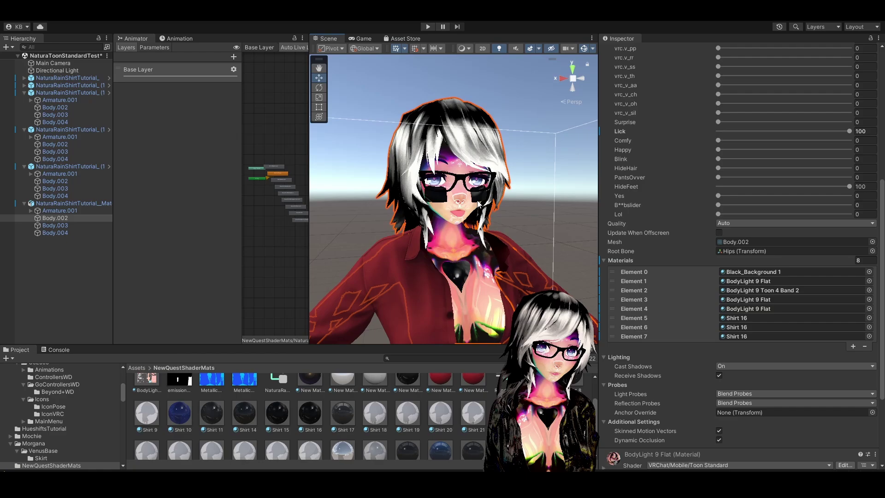
pyautogui.keyDown('alt'); pyautogui.moveTo(480, 206); pyautogui.dragTo(463, 214); pyautogui.keyUp('alt')
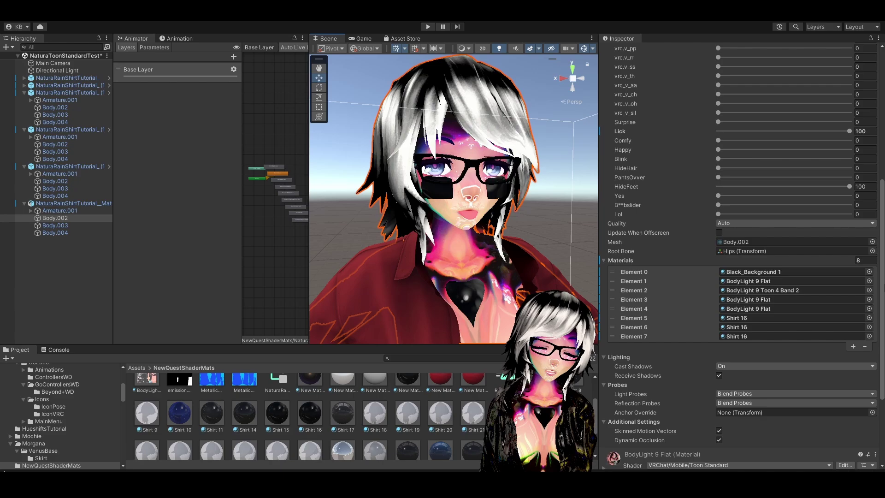
pyautogui.click(858, 260)
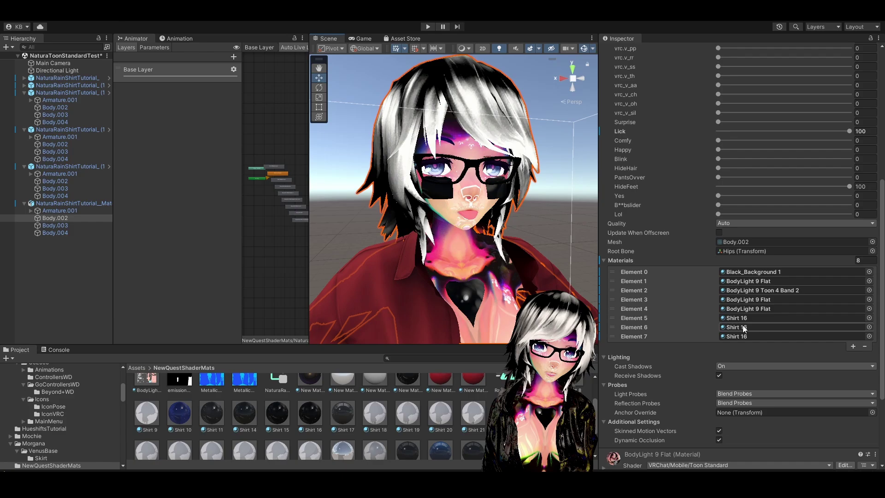
pyautogui.click(745, 309)
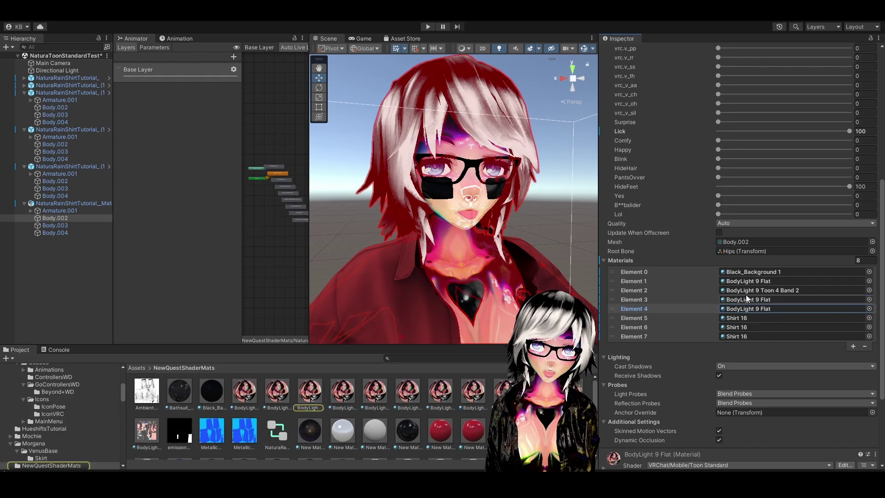
pyautogui.click(743, 328)
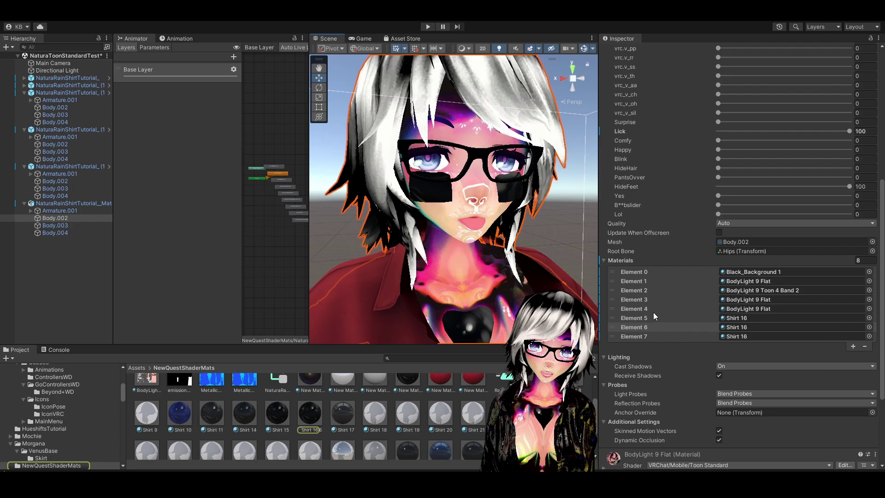
pyautogui.click(746, 327)
pyautogui.press('Delete')
pyautogui.moveTo(502, 214); pyautogui.dragTo(499, 185, button='middle')
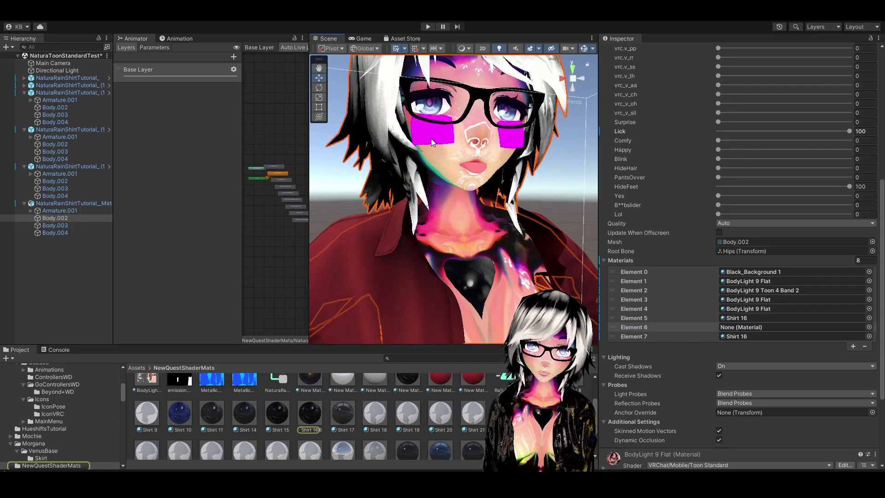
pyautogui.moveTo(432, 141); pyautogui.dragTo(435, 187, button='middle')
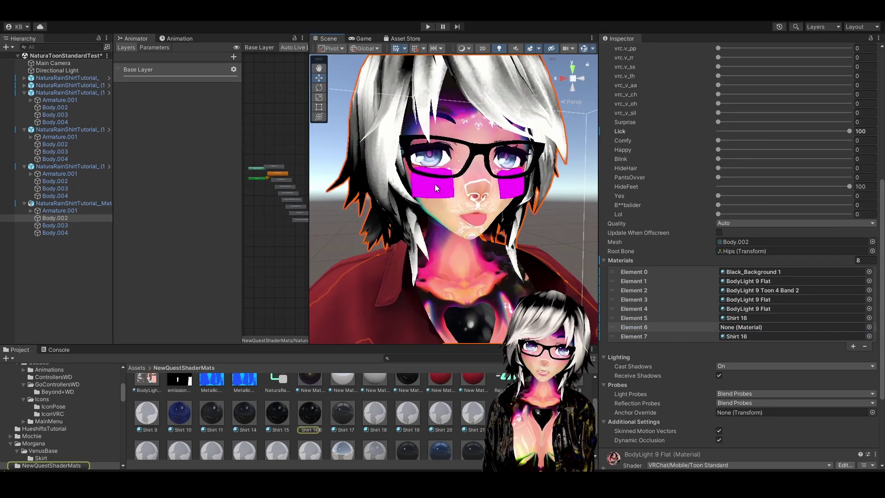
# Duplicate the BodyLight 9 Toon 4 Band 2 material used in Body.002's Element 2 slot.
pyautogui.click(765, 291)
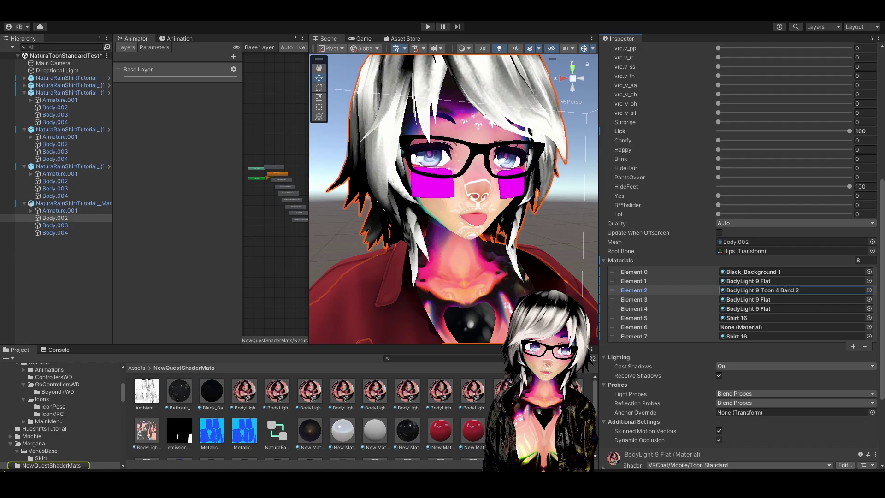
pyautogui.doubleClick(763, 291)
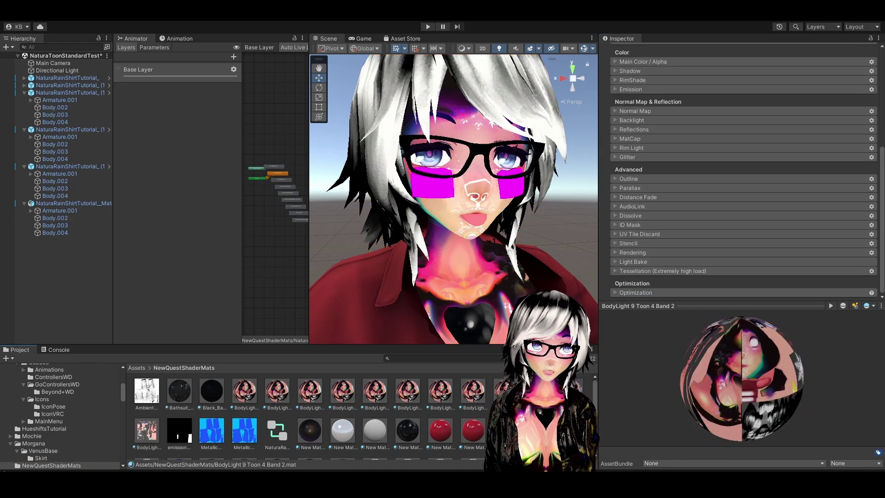
pyautogui.hotkey('ctrl', 'd')
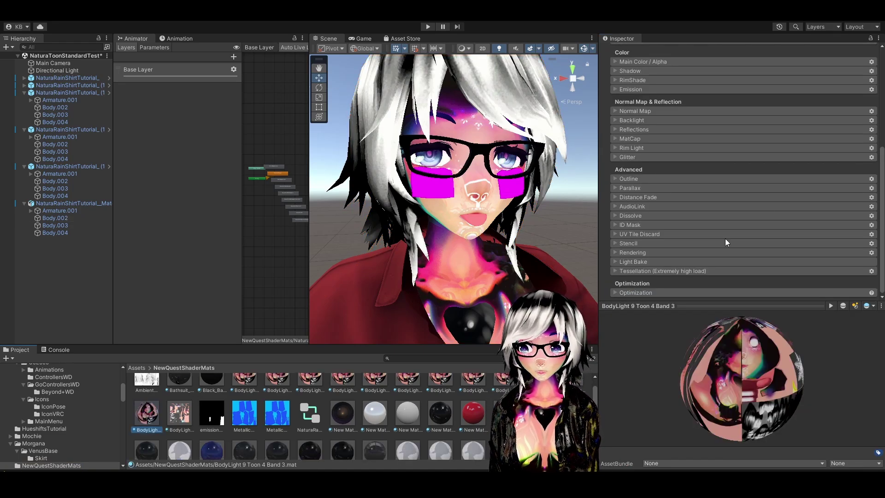
# Set the duplicated material's shader to VRChat/Mobile/Particles/Additive and assign the material to the facial expression planes on the avatar's cheeks.
pyautogui.scroll(8, 761, 194)
pyautogui.click(720, 60)
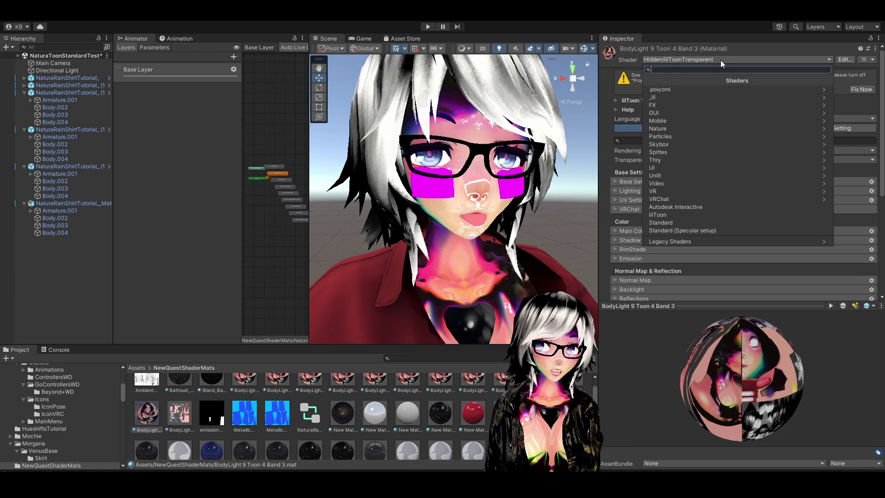
pyautogui.click(675, 198)
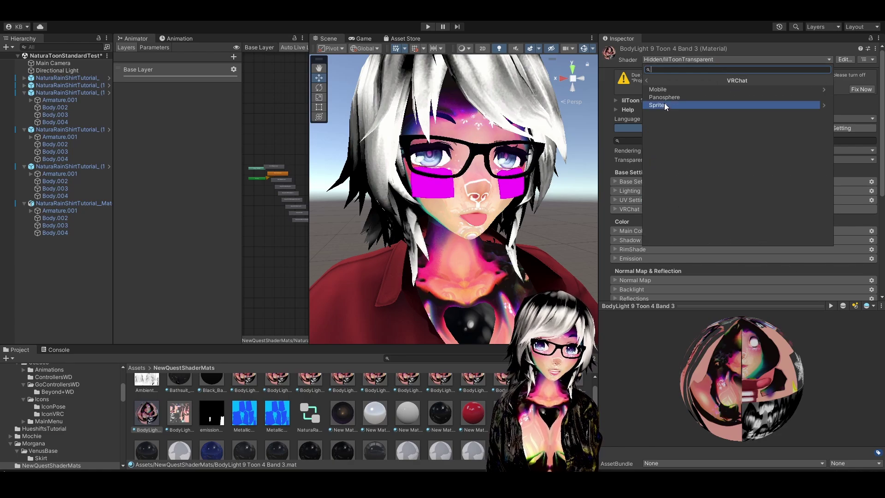
pyautogui.click(665, 103)
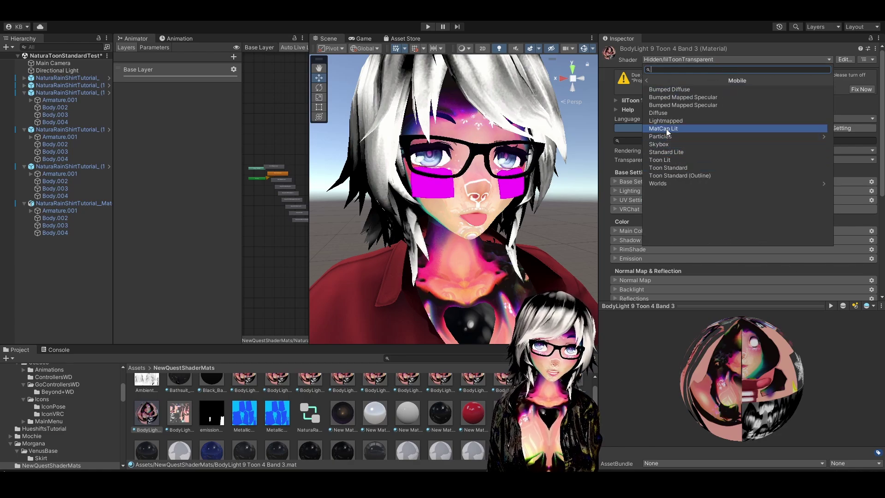
pyautogui.click(667, 135)
pyautogui.click(665, 90)
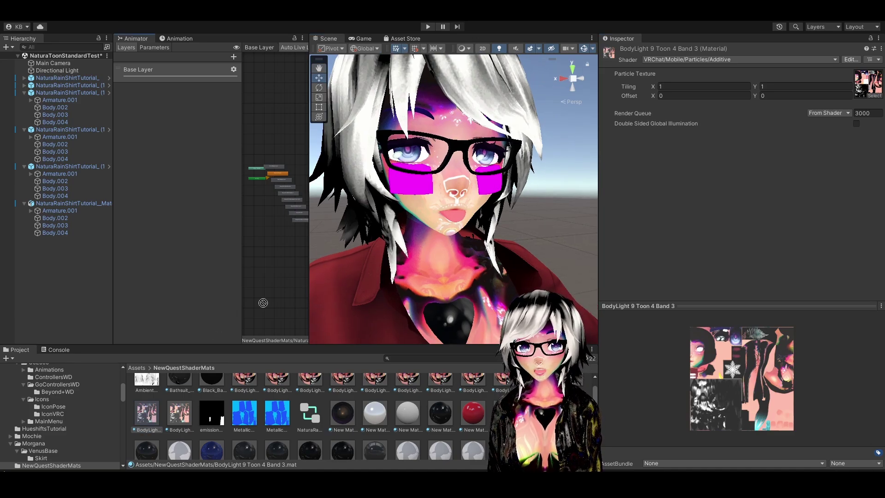
pyautogui.moveTo(263, 302); pyautogui.dragTo(410, 194)
pyautogui.scroll(5, 481, 210)
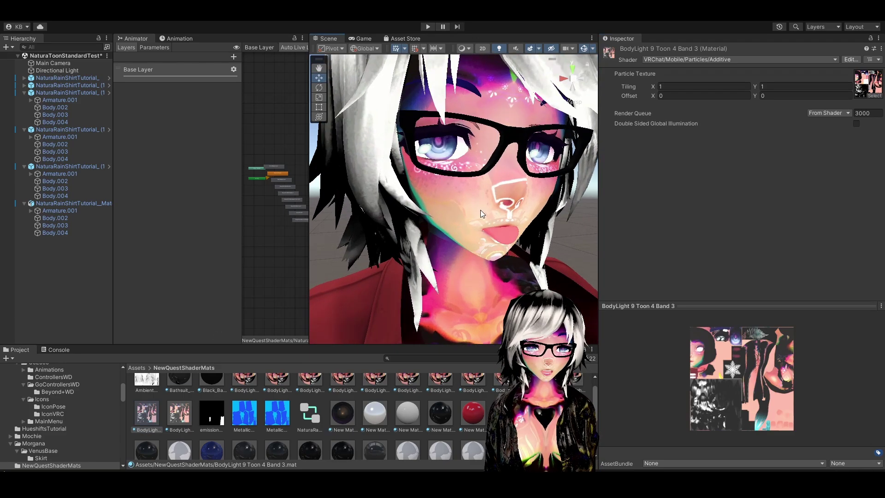
# Preview Body.002's Lick blend shape by varying its weight between 0 and 100.
pyautogui.click(466, 179)
pyautogui.scroll(-1, 465, 180)
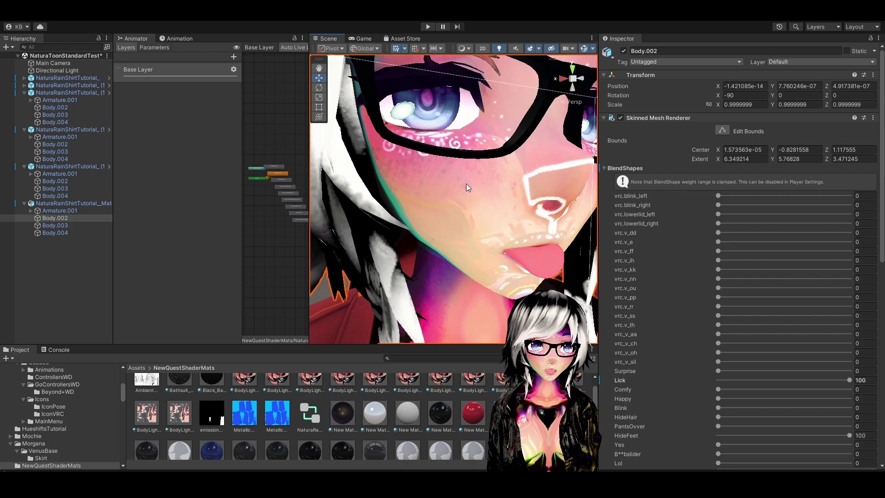
pyautogui.moveTo(815, 380); pyautogui.dragTo(858, 378)
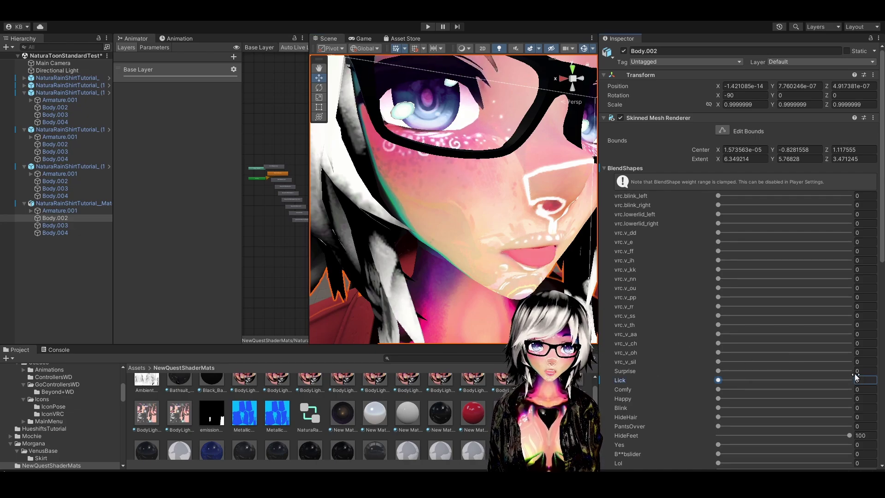
# Try the VRChat/Mobile/Particles/Multiply shader on the duplicated expression material and inspect the avatar's cheeks.
pyautogui.click(146, 413)
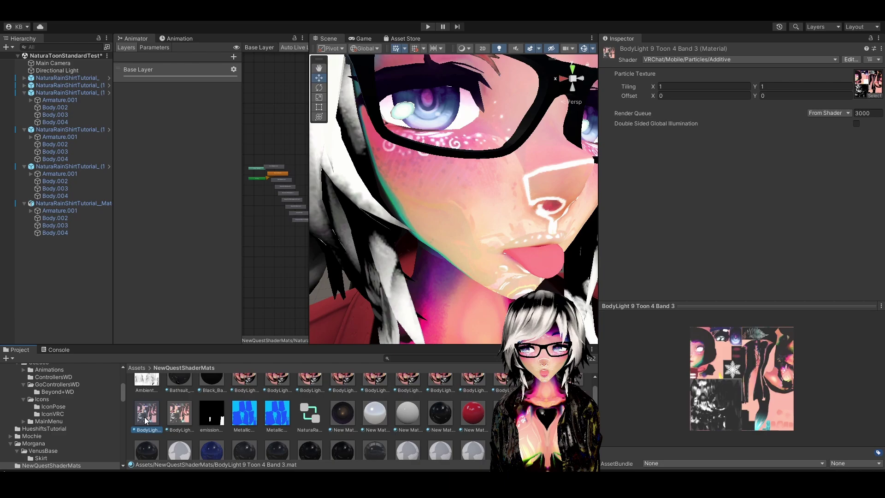
pyautogui.click(706, 61)
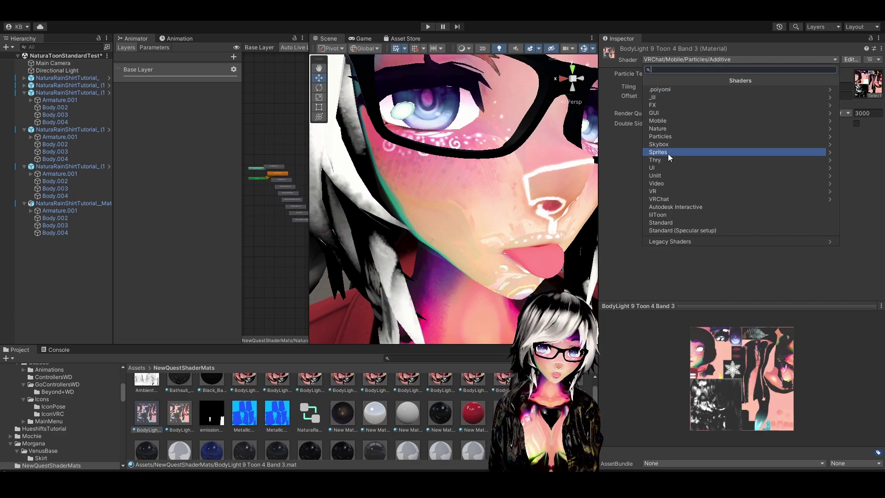
pyautogui.click(665, 137)
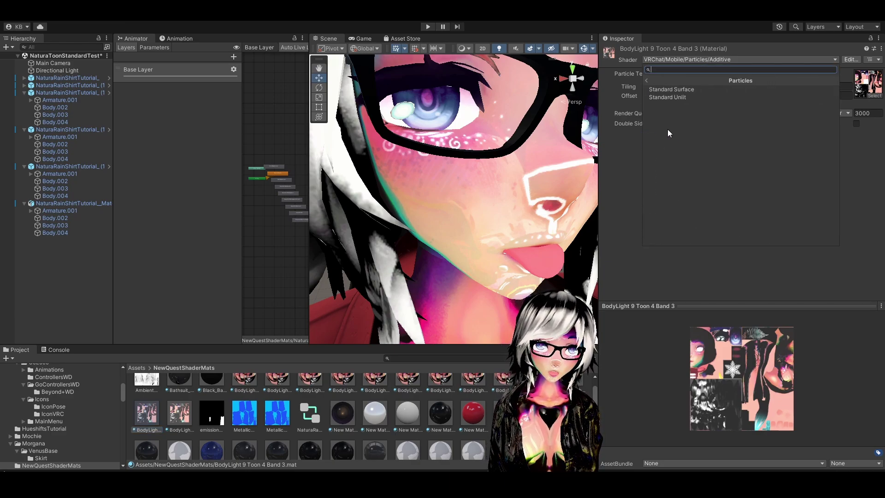
pyautogui.click(657, 81)
pyautogui.click(667, 198)
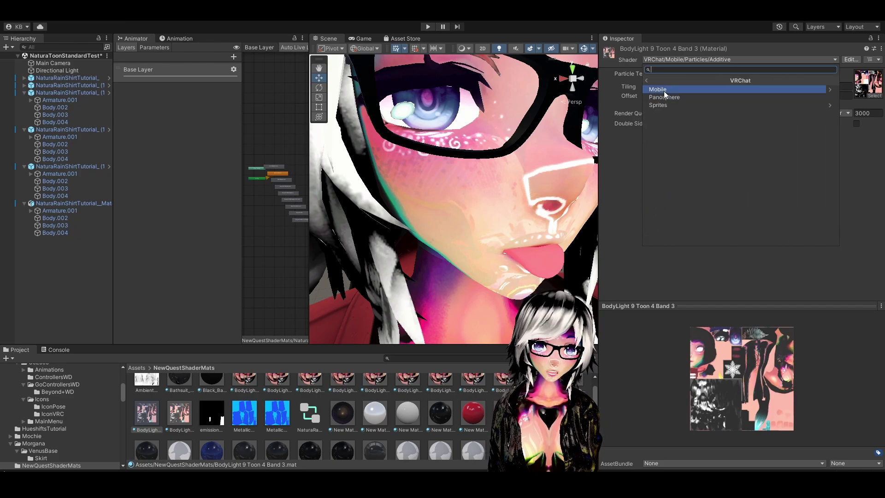
pyautogui.click(664, 90)
pyautogui.click(669, 136)
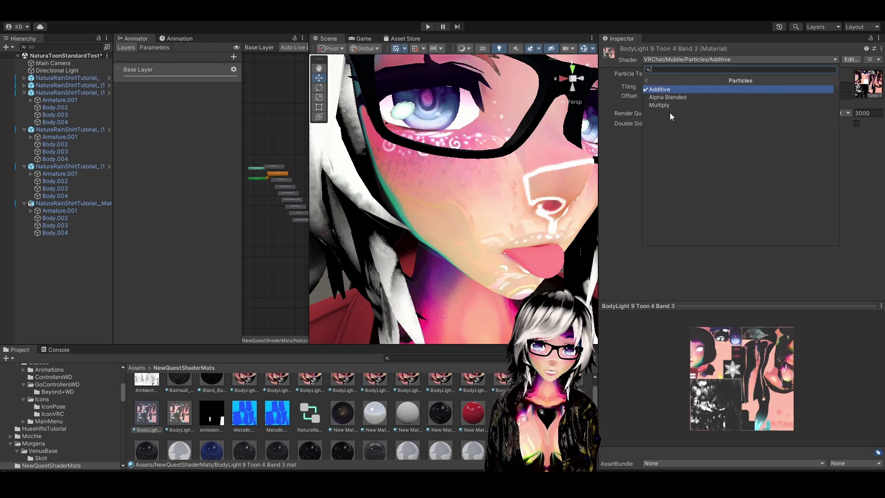
pyautogui.click(666, 105)
pyautogui.moveTo(532, 175); pyautogui.dragTo(509, 219, button='middle')
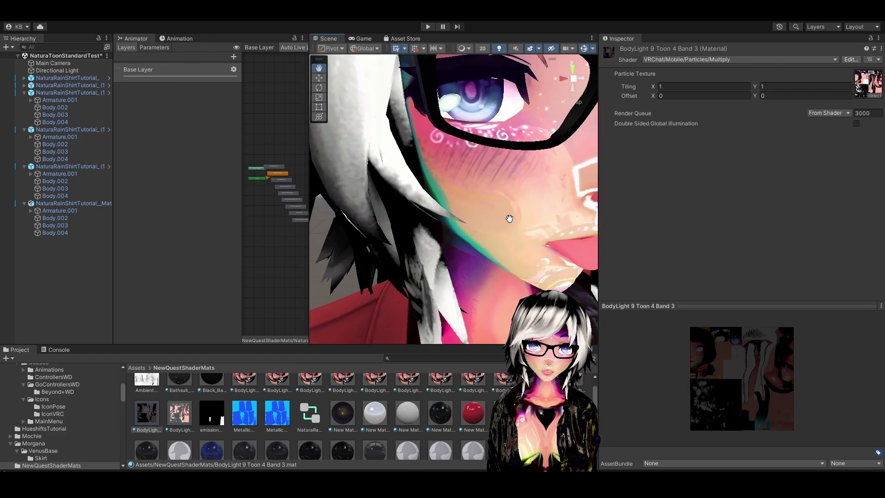
pyautogui.scroll(-5, 509, 218)
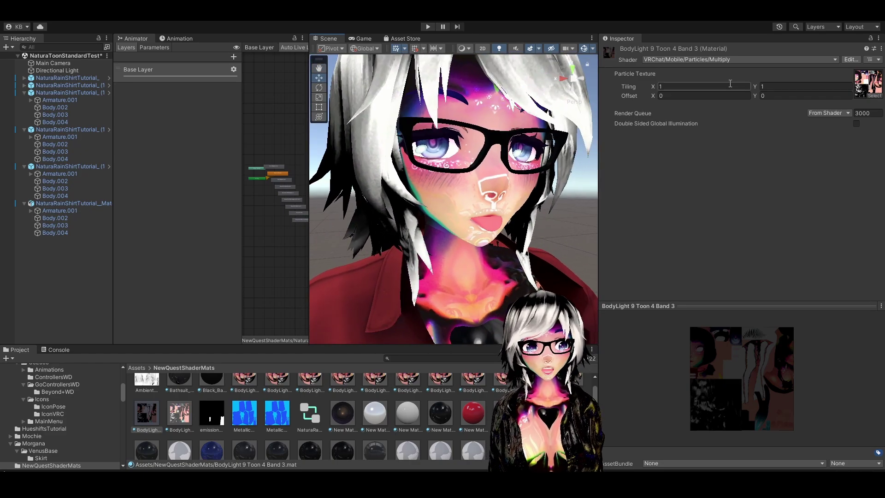
# Switch the expression material's shader back to VRChat/Mobile/Particles/Additive and check the whole face.
pyautogui.click(699, 63)
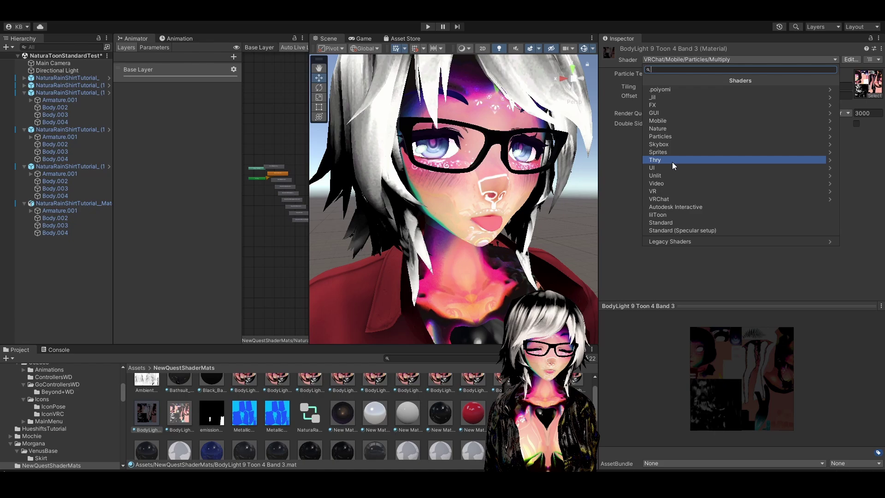
pyautogui.click(675, 199)
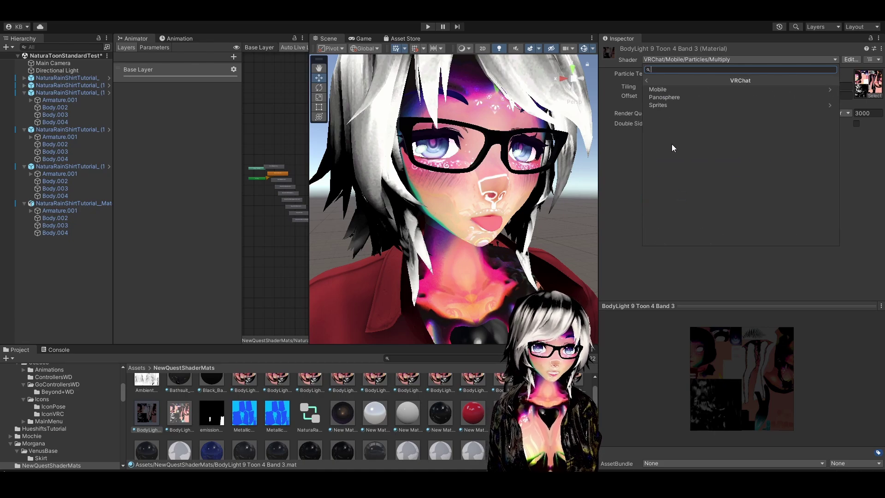
pyautogui.click(666, 90)
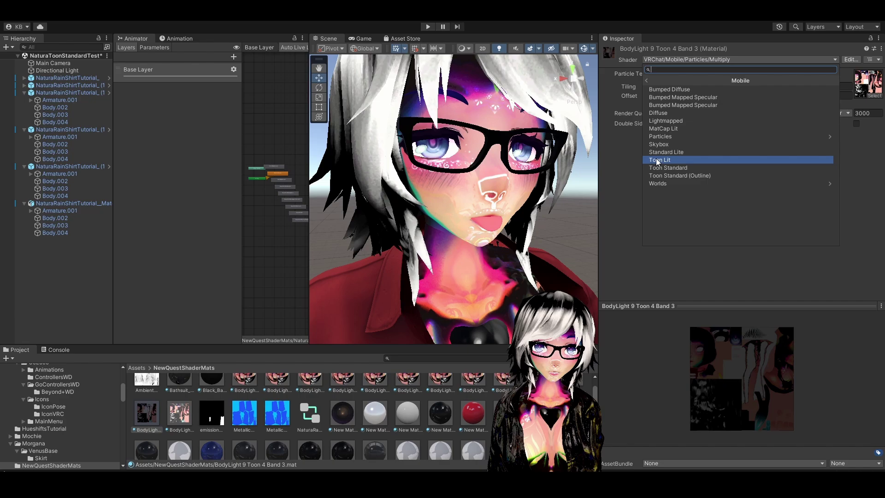
pyautogui.click(670, 137)
pyautogui.click(671, 91)
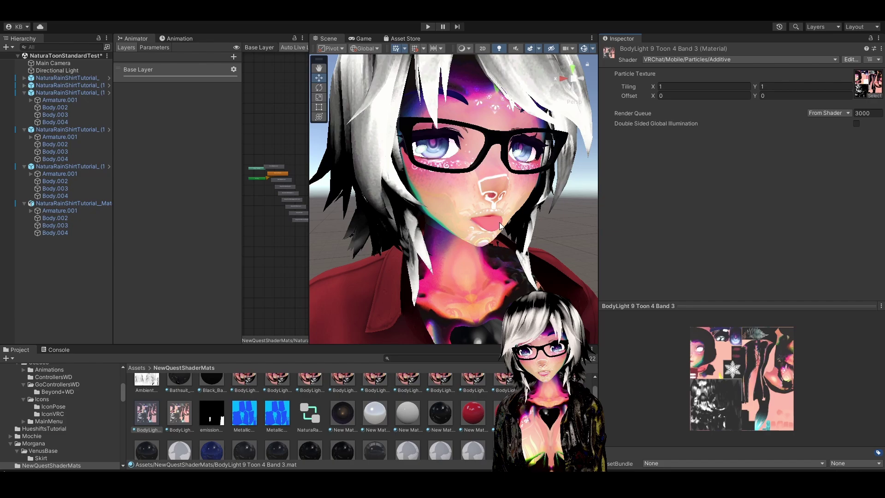
pyautogui.scroll(-5, 554, 229)
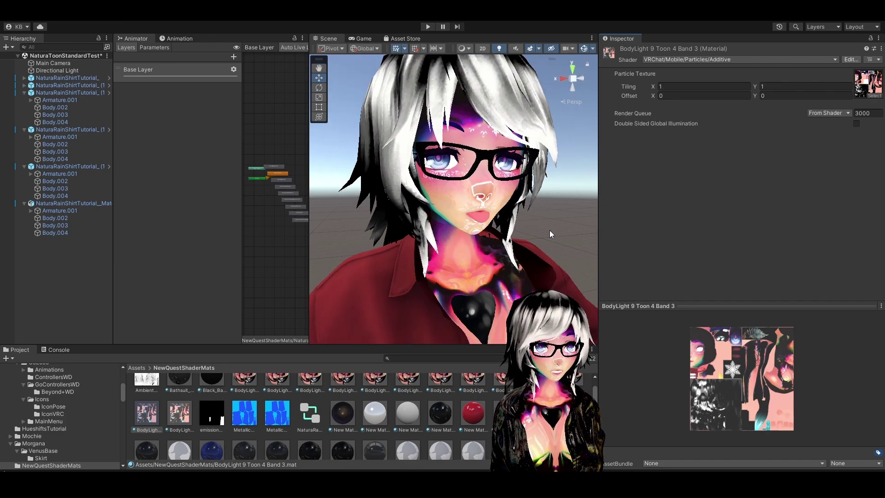